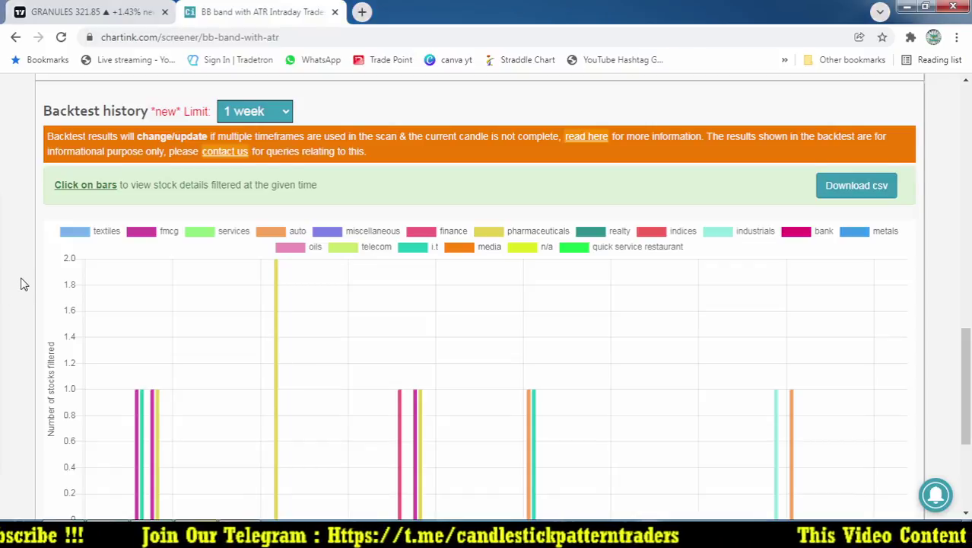
Step: Scroll the BB band with ATR backtest page to the BAJAJ-AUTO Largecap result for 20-01-2022 9:45 am
scroll(22, 283, up, 10)
scroll(22, 282, up, 2)
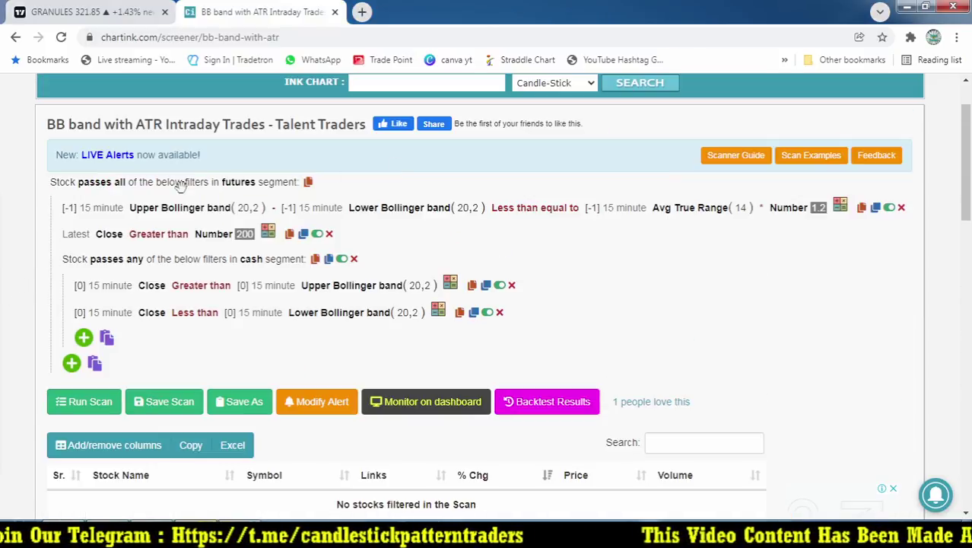
scroll(251, 240, down, 5)
scroll(254, 240, down, 10)
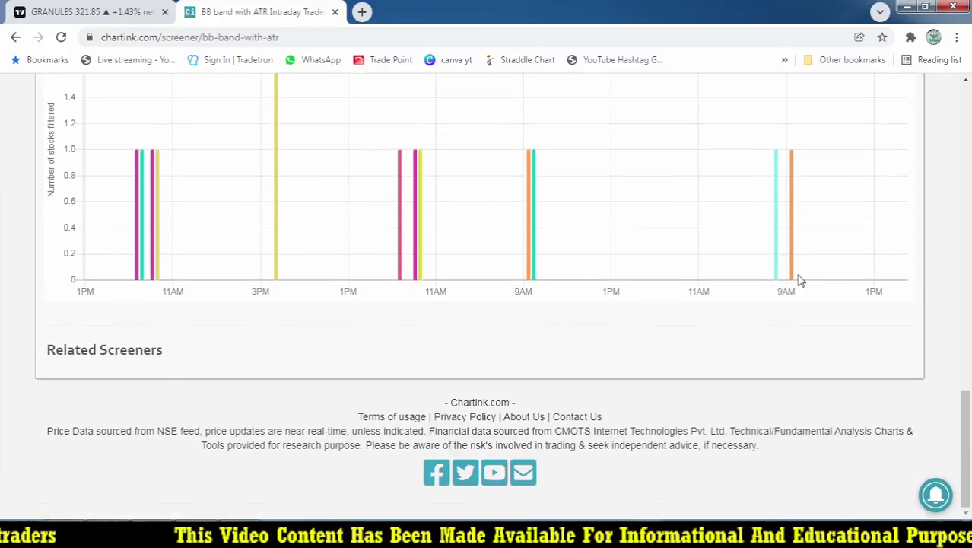
mouse_move(793, 275)
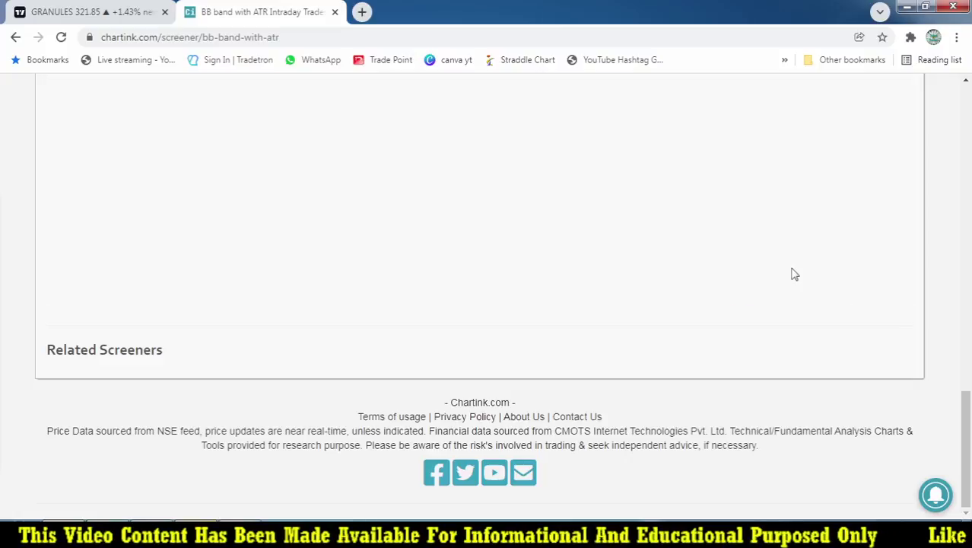
scroll(794, 274, up, 3)
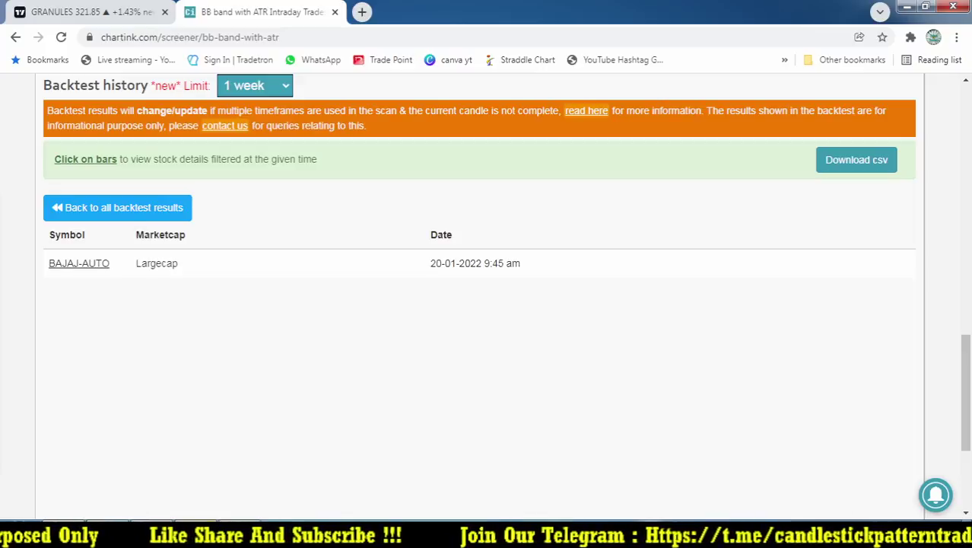
Step: Load the BAJAJ_AUTO chart in TradingView by searching 'BAJ'
click(87, 11)
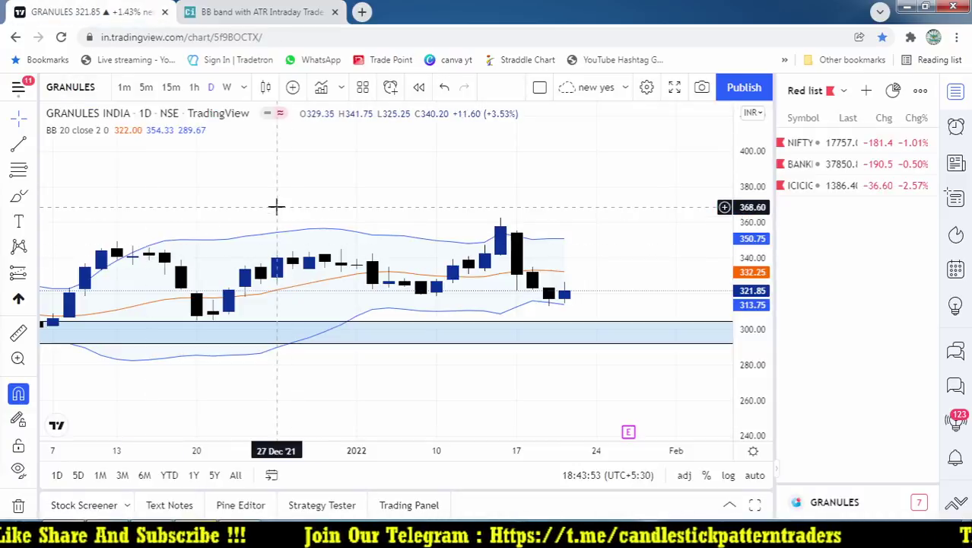
text(BAJ)
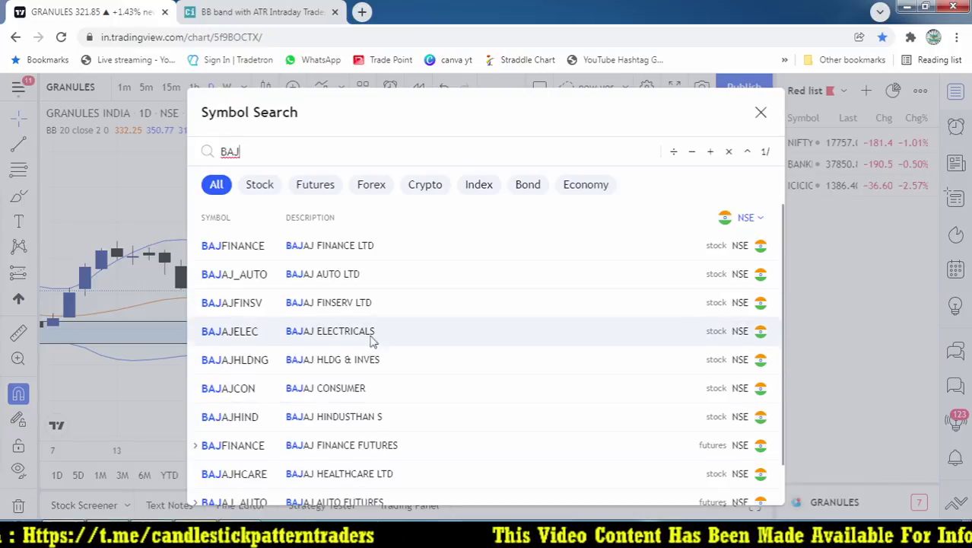
click(287, 276)
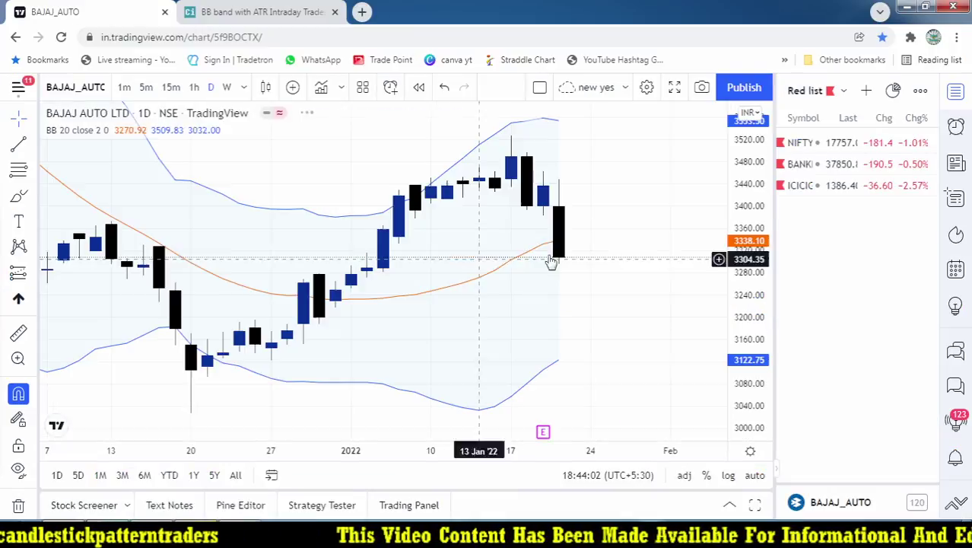
Step: Switch BAJAJ_AUTO to 15-minute candles, fit the price scale, and move the Telegram window
text(15)
key(Return)
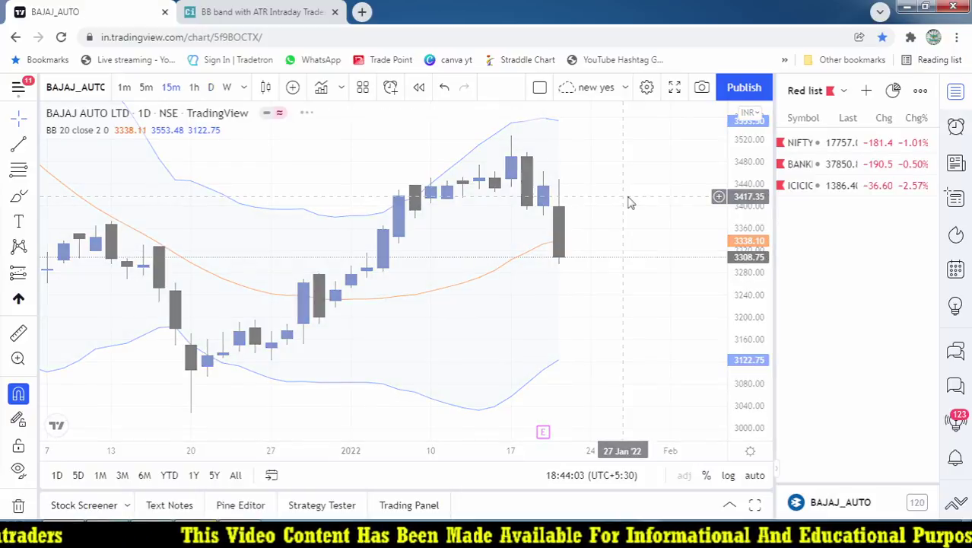
scroll(608, 358, down, 3)
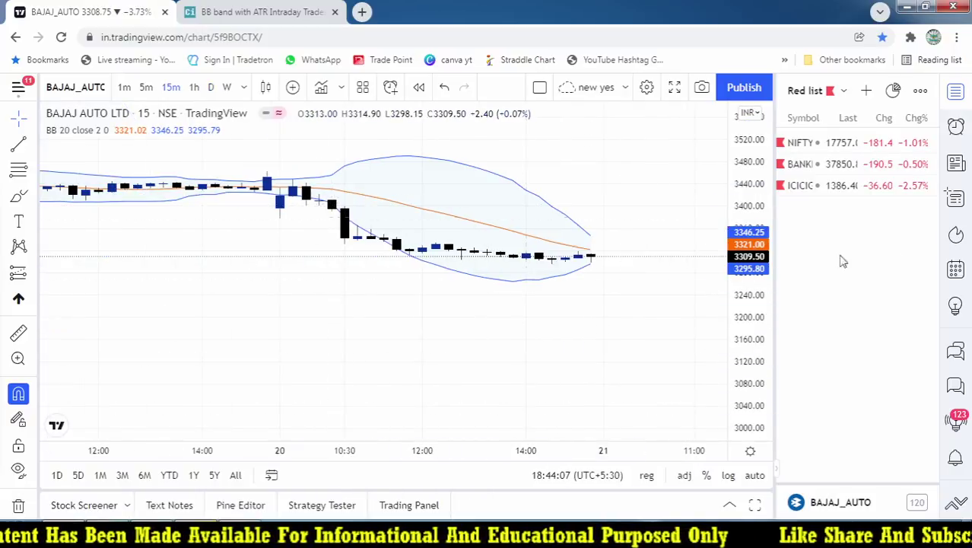
double_click(767, 206)
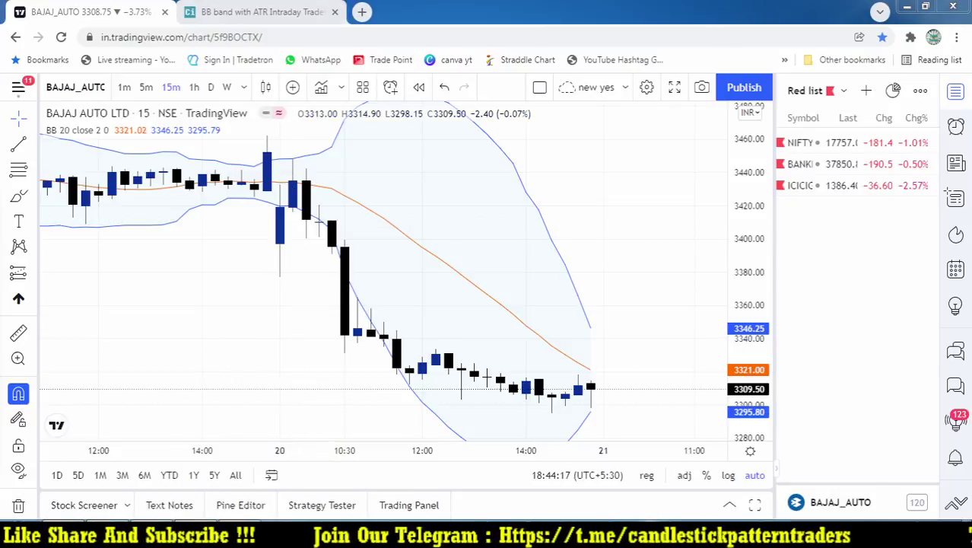
drag(800, 7, 688, 1)
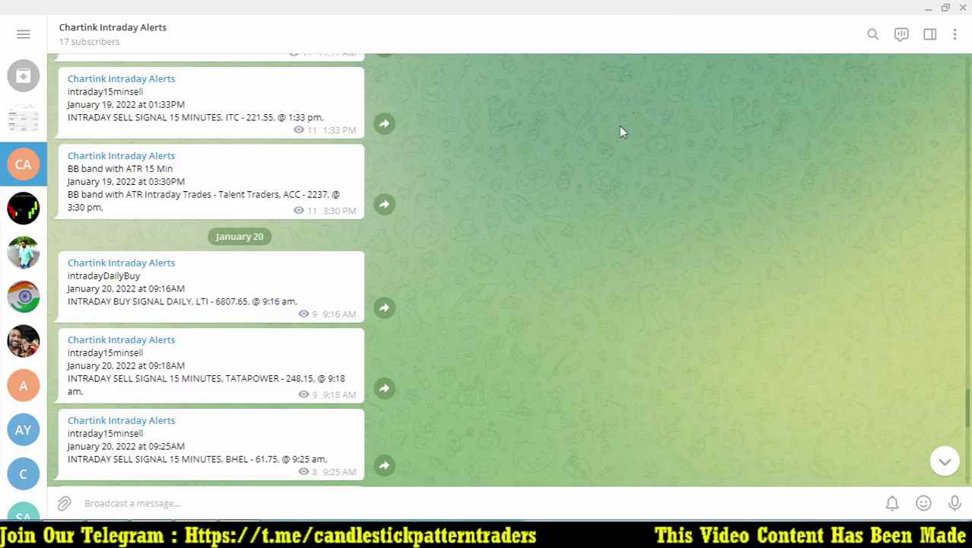
Step: Find and select the 9:55 AM BAJAJ-AUTO BB band with ATR 15 Min alert, then minimise Telegram
click(946, 7)
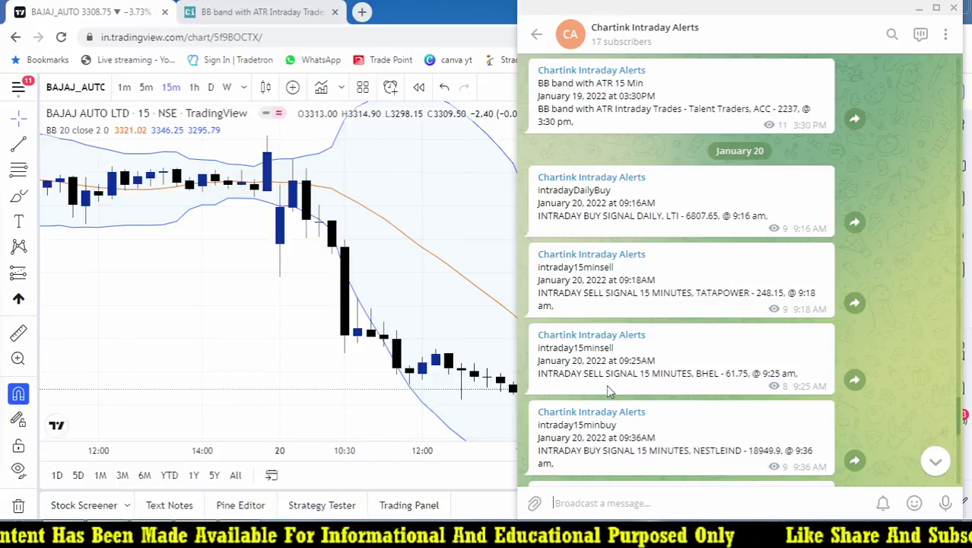
scroll(651, 380, down, 1)
scroll(651, 380, down, 4)
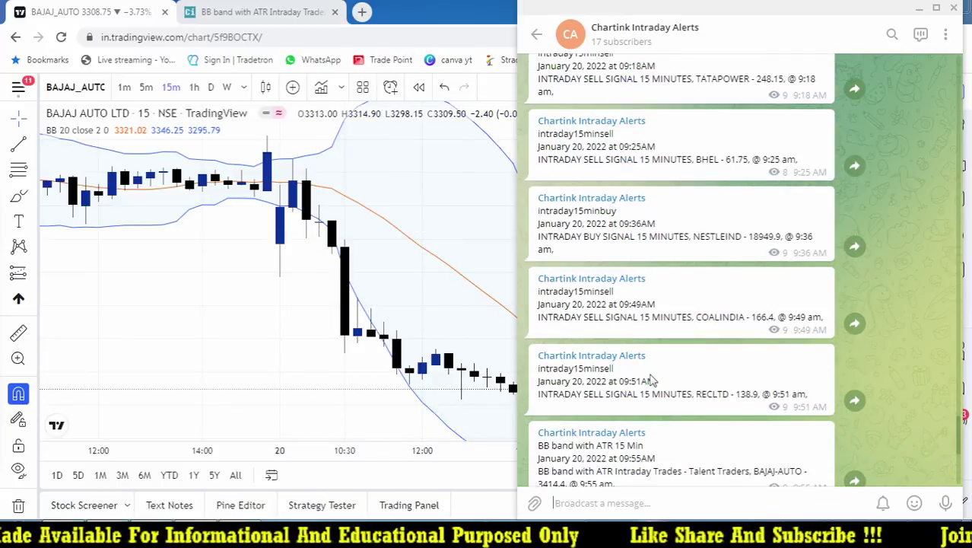
drag(539, 445, 650, 445)
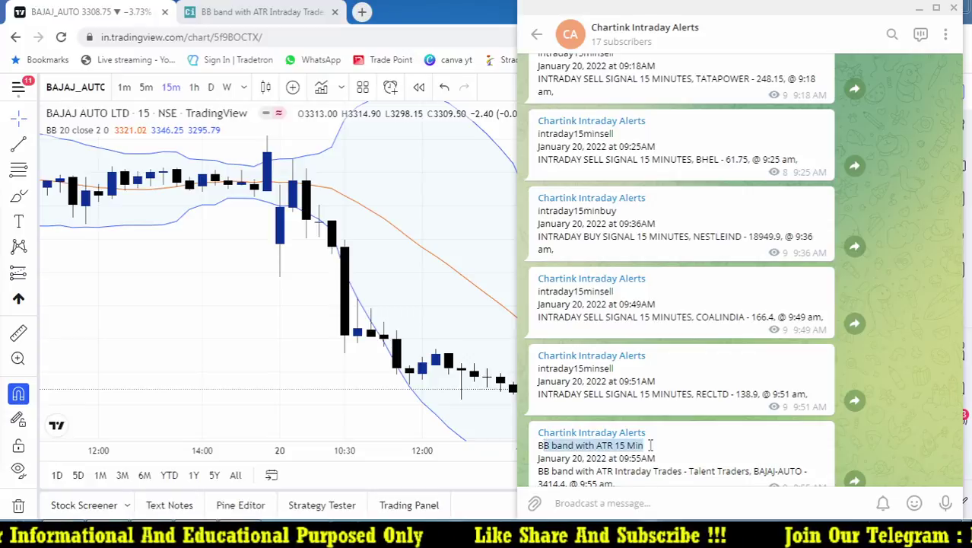
scroll(674, 373, down, 1)
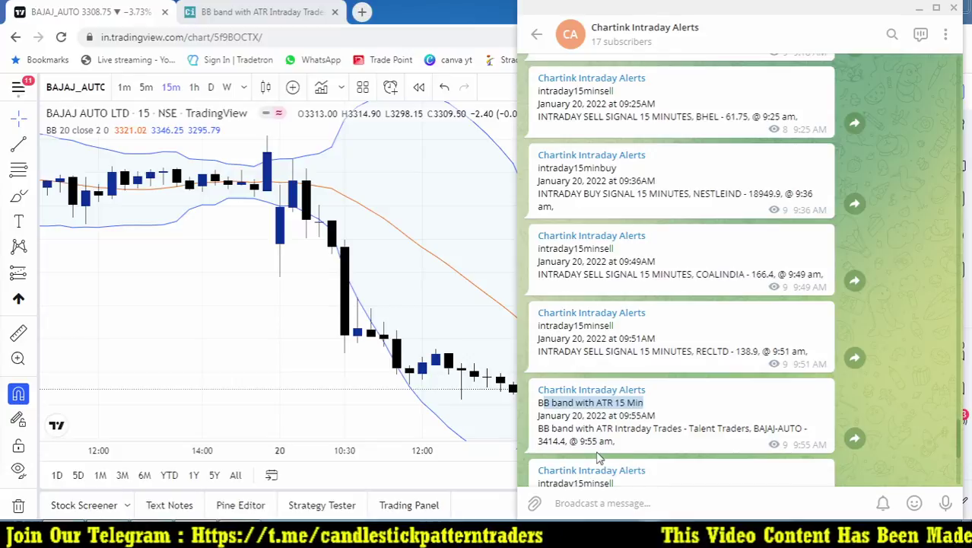
click(449, 232)
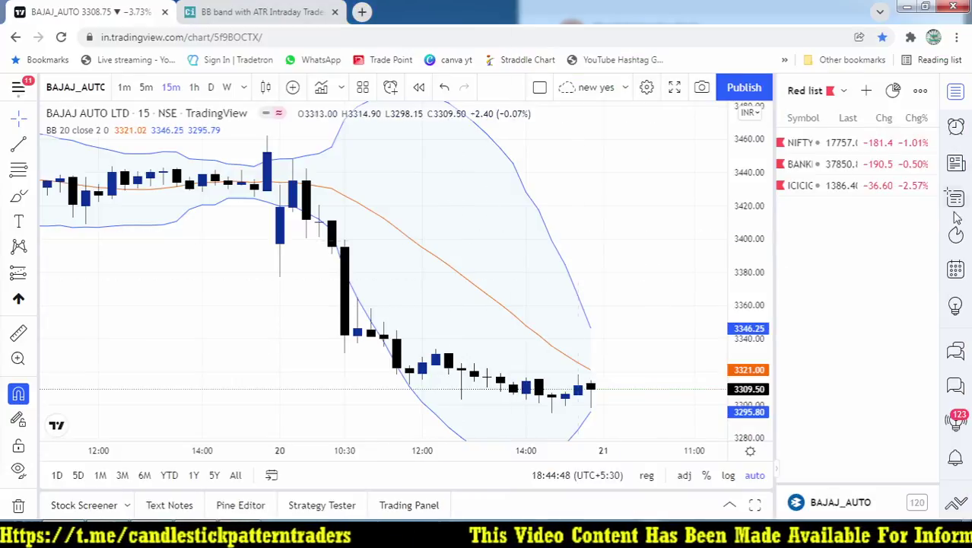
Step: Draw a Price Range box from 3400.25 to 3442.35 on the 20 Jan 09:45 candle and hide the watchlist
click(32, 276)
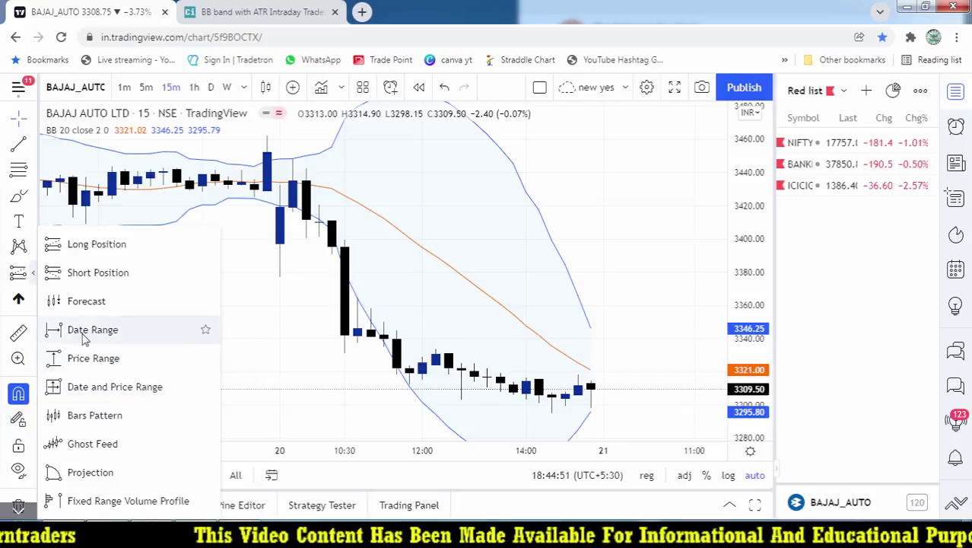
click(80, 358)
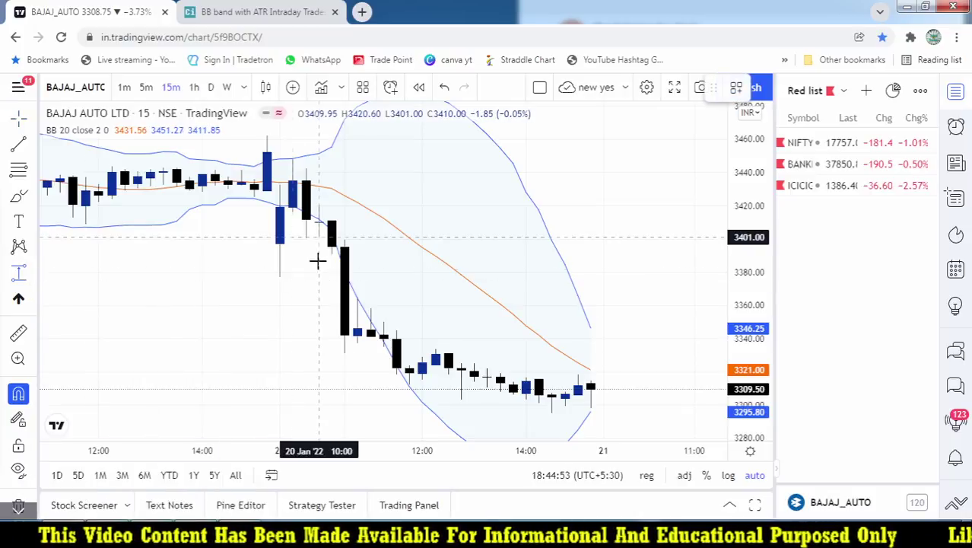
drag(306, 238, 306, 169)
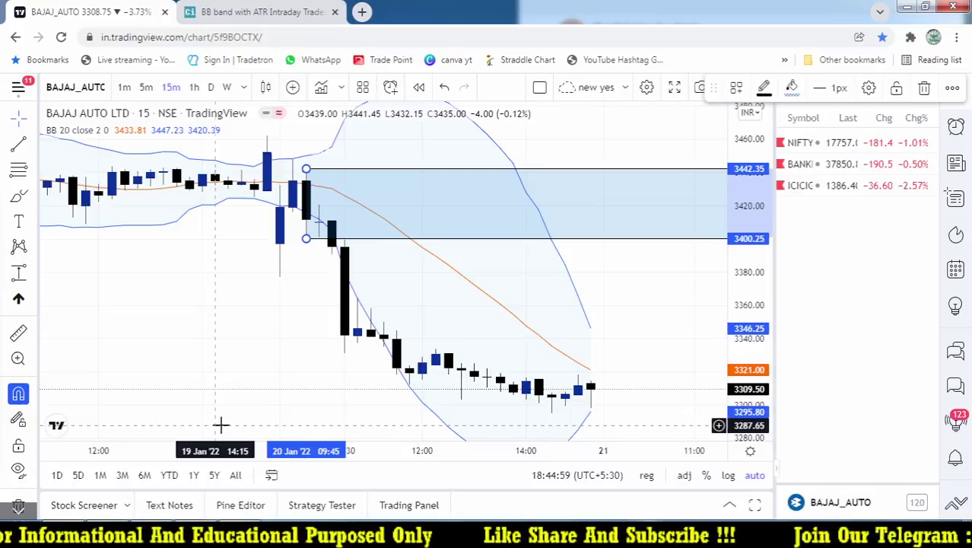
click(679, 156)
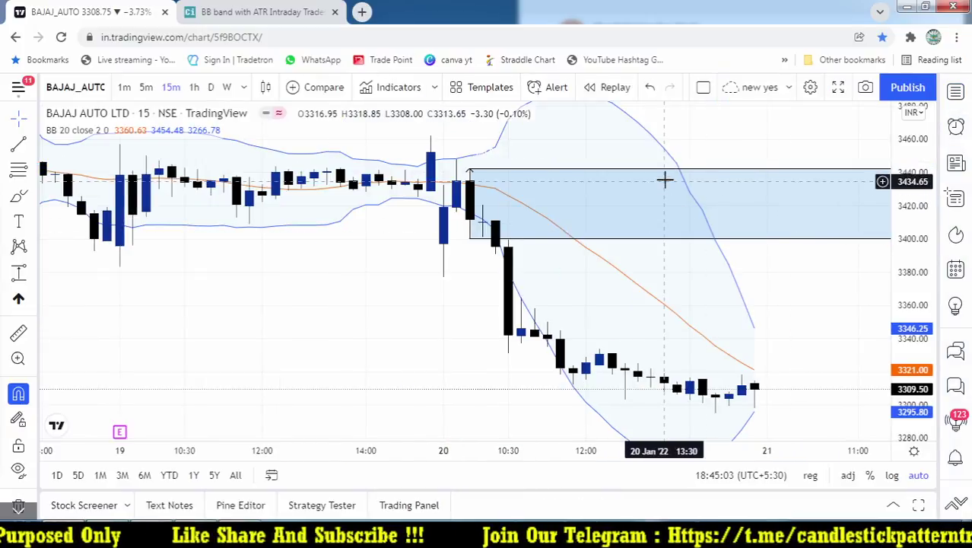
click(662, 171)
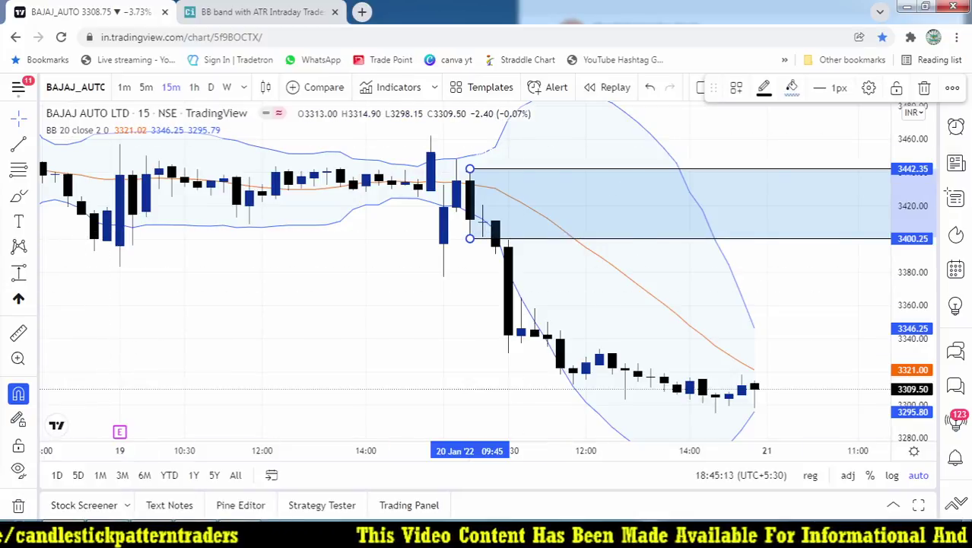
drag(456, 181, 605, 109)
mouse_move(461, 250)
mouse_down()
mouse_move(595, 172)
mouse_move(608, 184)
mouse_move(641, 148)
mouse_move(689, 124)
mouse_move(653, 149)
mouse_up()
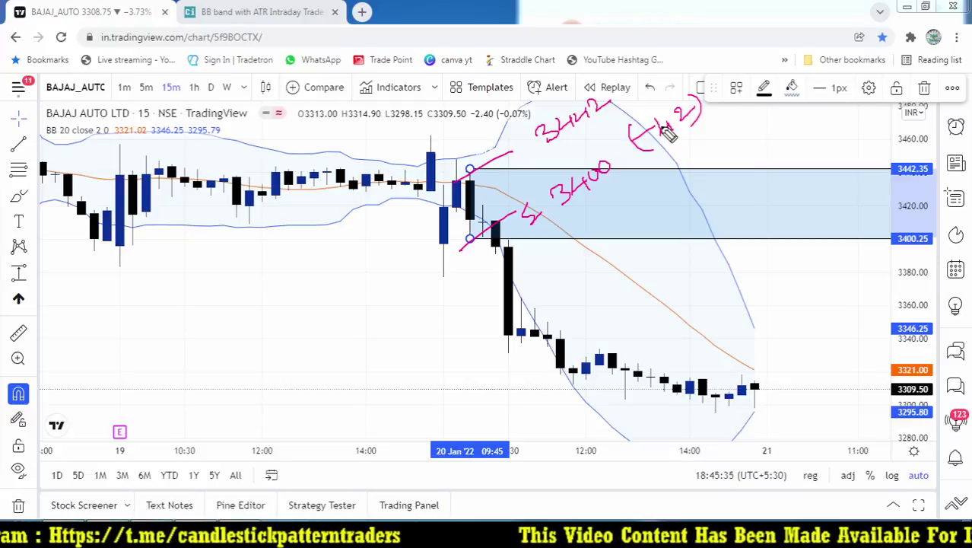
drag(469, 241, 516, 242)
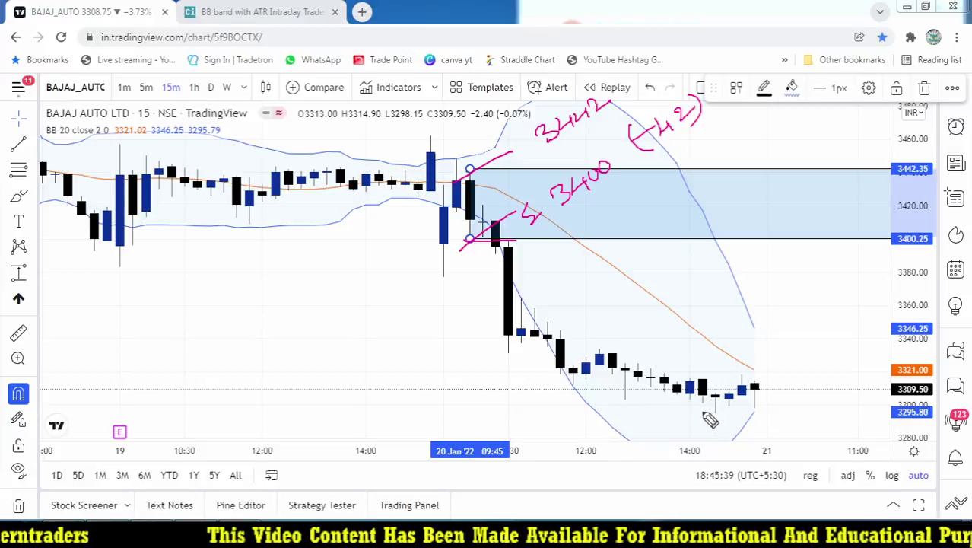
drag(704, 414, 784, 418)
drag(706, 403, 835, 405)
drag(850, 372, 859, 386)
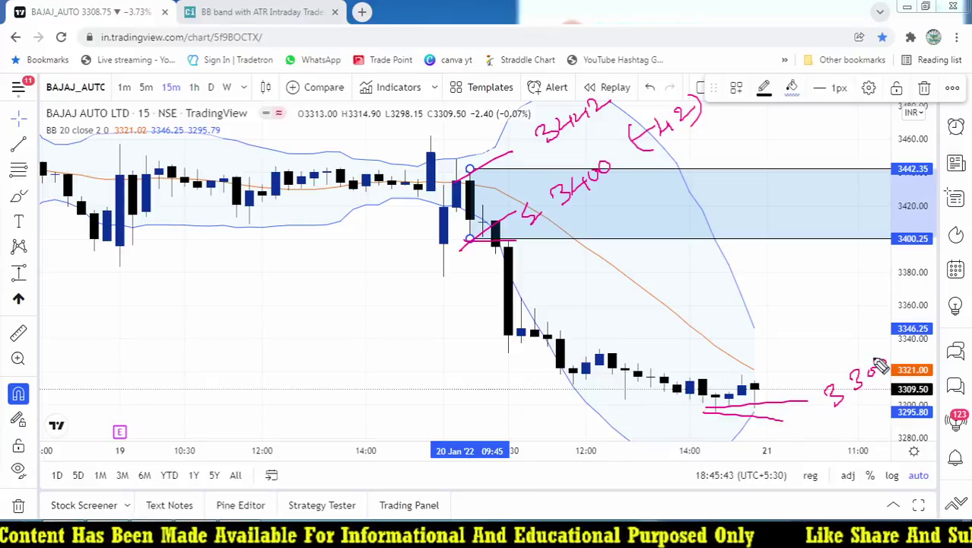
mouse_move(784, 298)
mouse_down()
mouse_move(782, 312)
mouse_move(796, 294)
mouse_up()
drag(751, 323, 777, 303)
drag(808, 284, 807, 286)
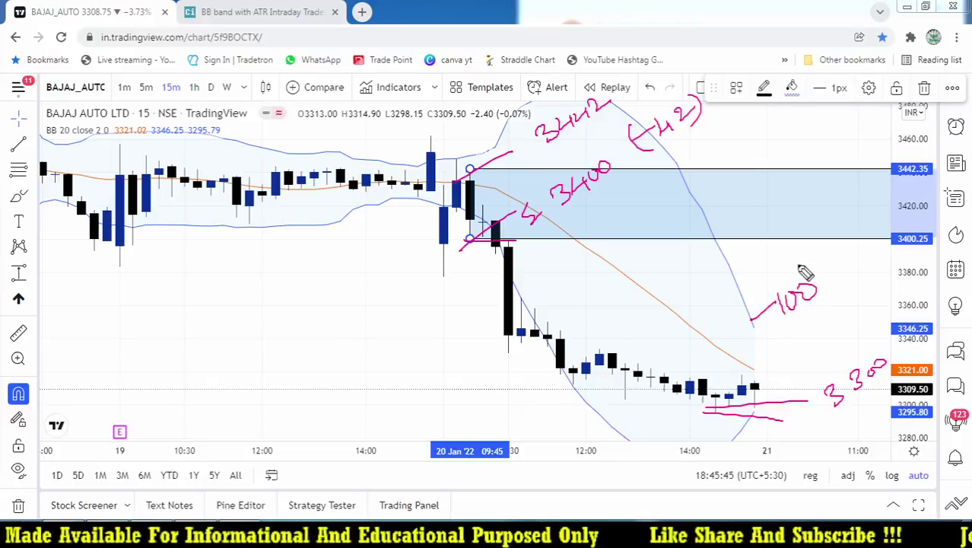
drag(753, 262, 767, 254)
mouse_move(775, 232)
mouse_down()
mouse_move(785, 244)
mouse_move(806, 229)
mouse_up()
mouse_move(835, 181)
mouse_down()
mouse_move(830, 197)
mouse_move(872, 183)
mouse_up()
click(846, 177)
click(849, 189)
drag(839, 227, 889, 188)
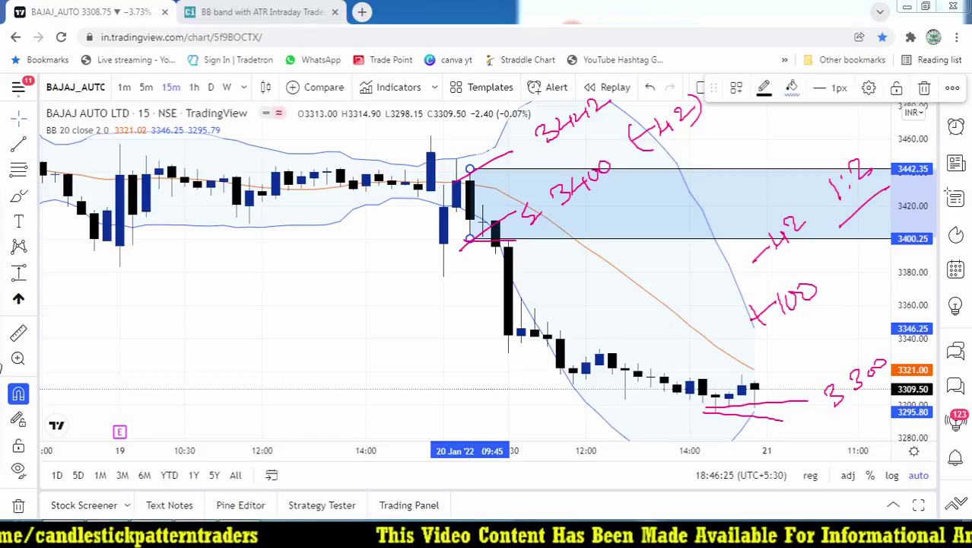
key(Escape)
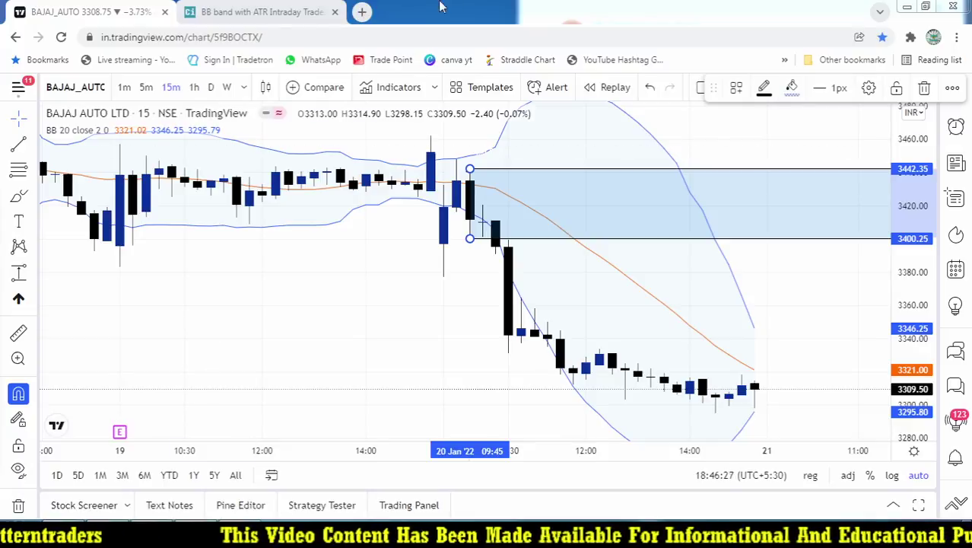
Step: Open Chartink's BB band with ATR Positional Trades scanner showing POWERGRID and COLPAL
click(259, 11)
click(96, 210)
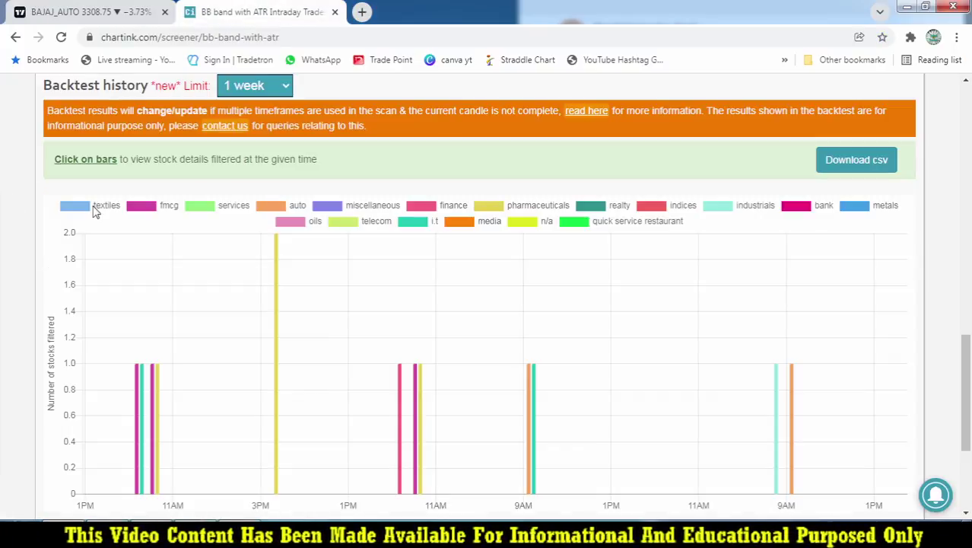
click(13, 38)
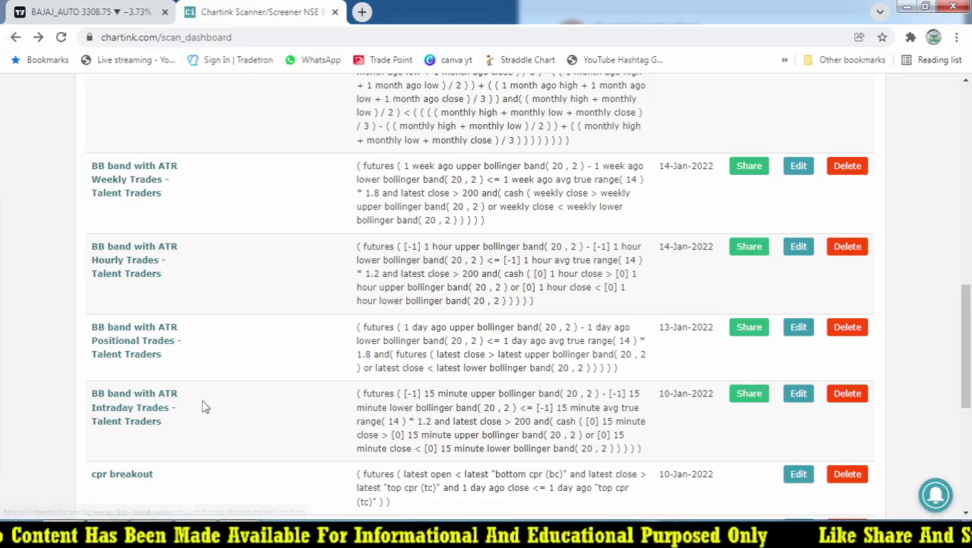
click(120, 342)
scroll(590, 240, down, 5)
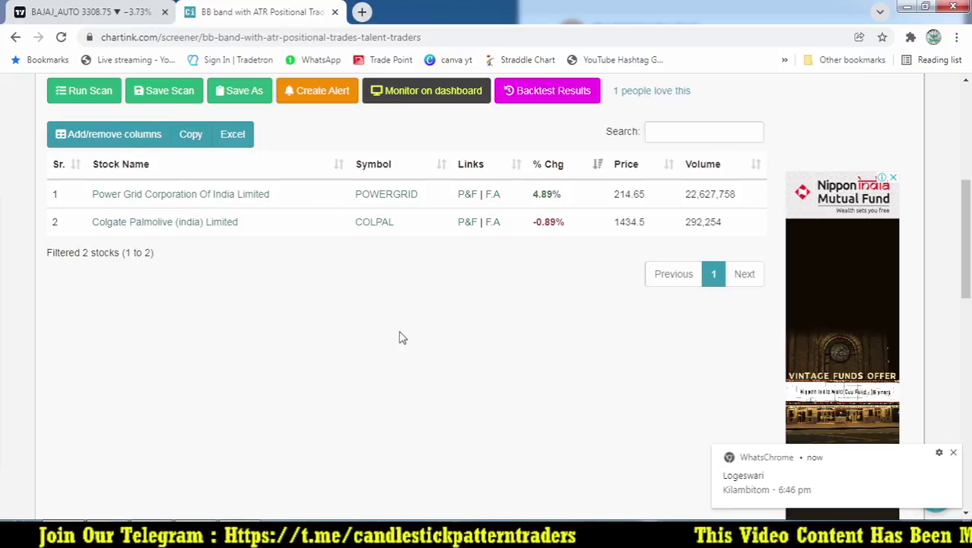
Step: Load COLPAL in TradingView and switch it to 1D daily candles
click(66, 9)
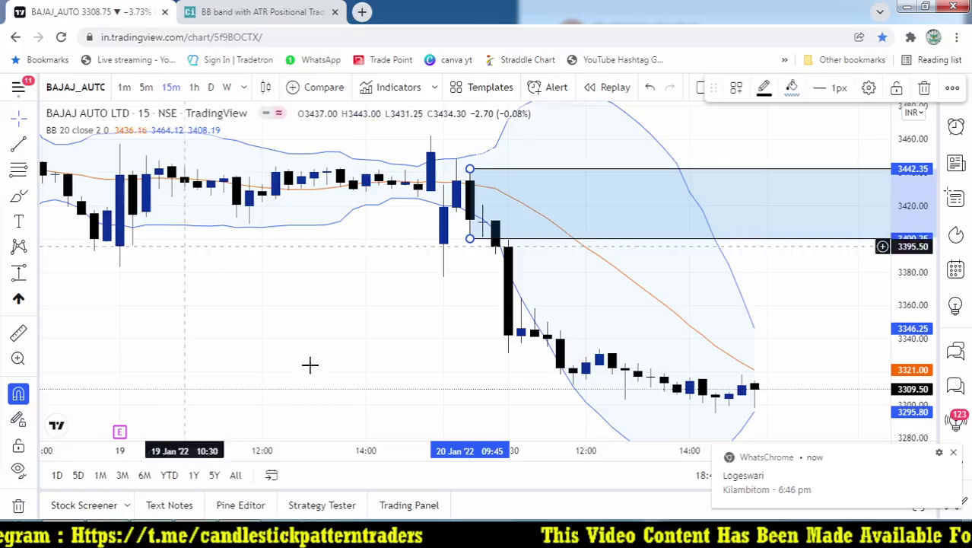
text(col)
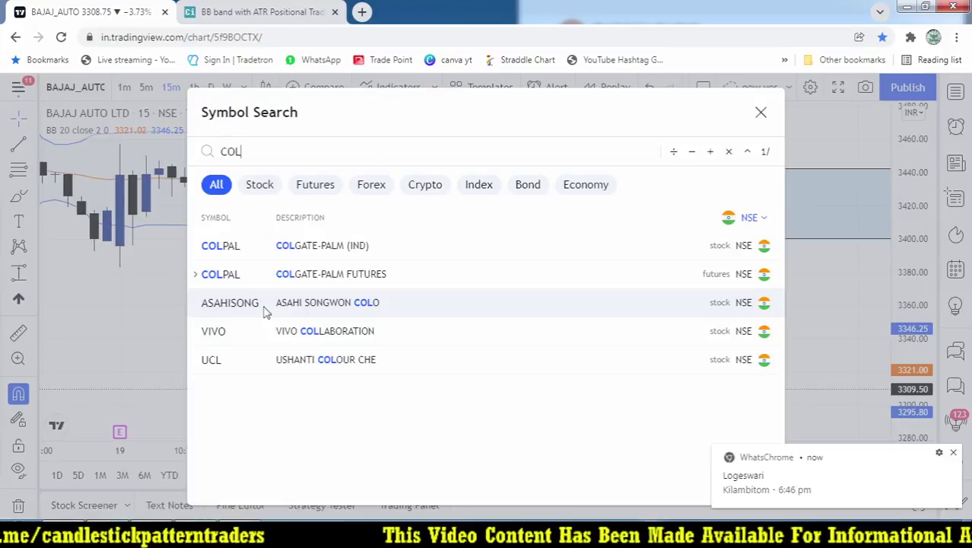
key(Escape)
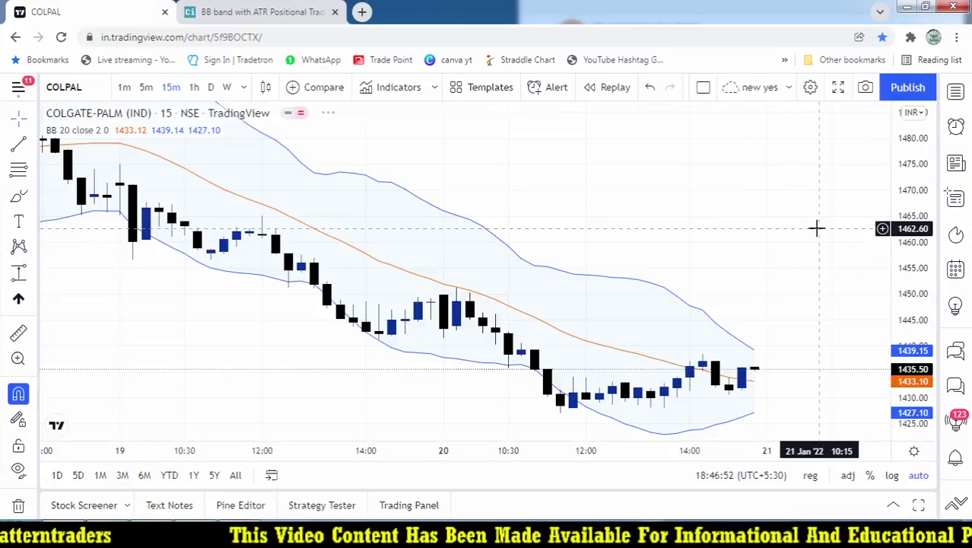
text(1D)
key(Return)
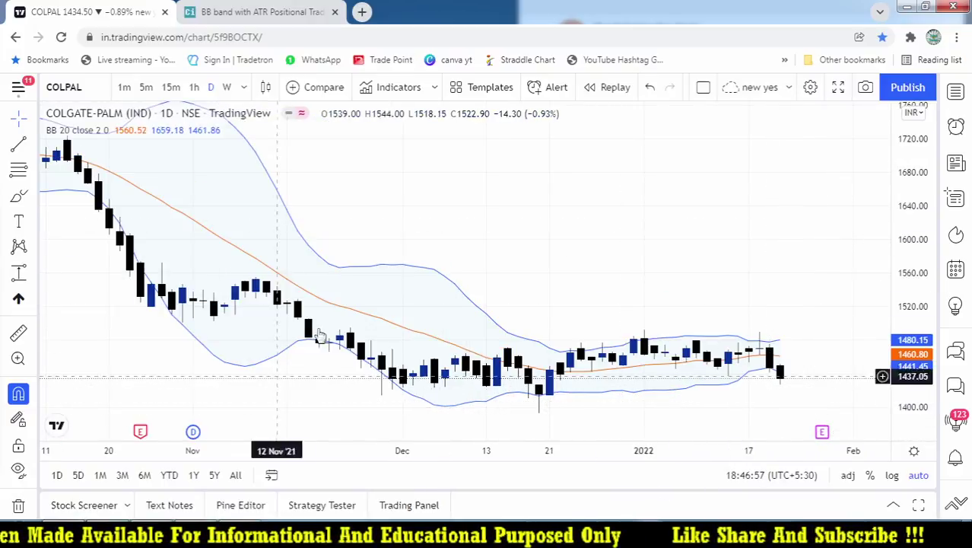
Step: Sketch short marks below COLPAL's latest candles and dismiss the WhatsApp notification
drag(777, 385, 803, 382)
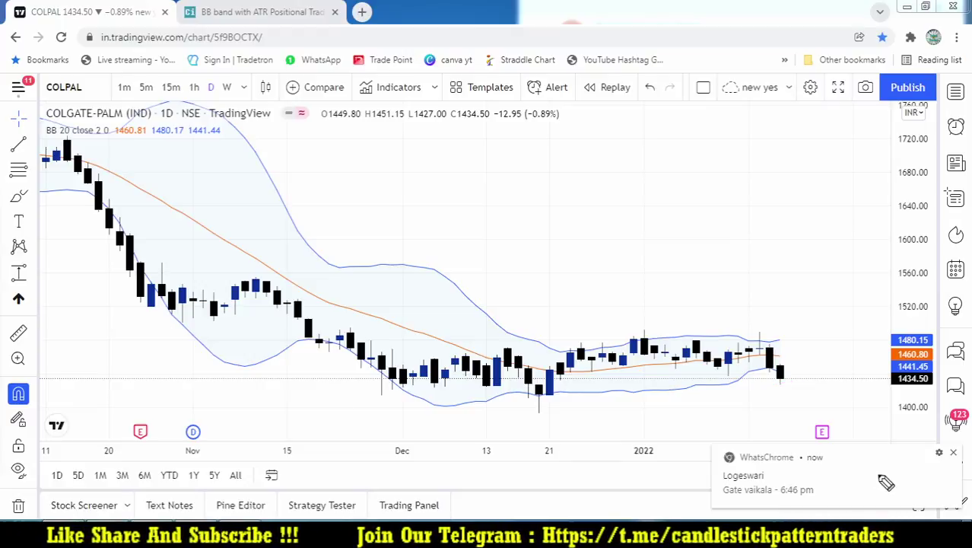
click(954, 454)
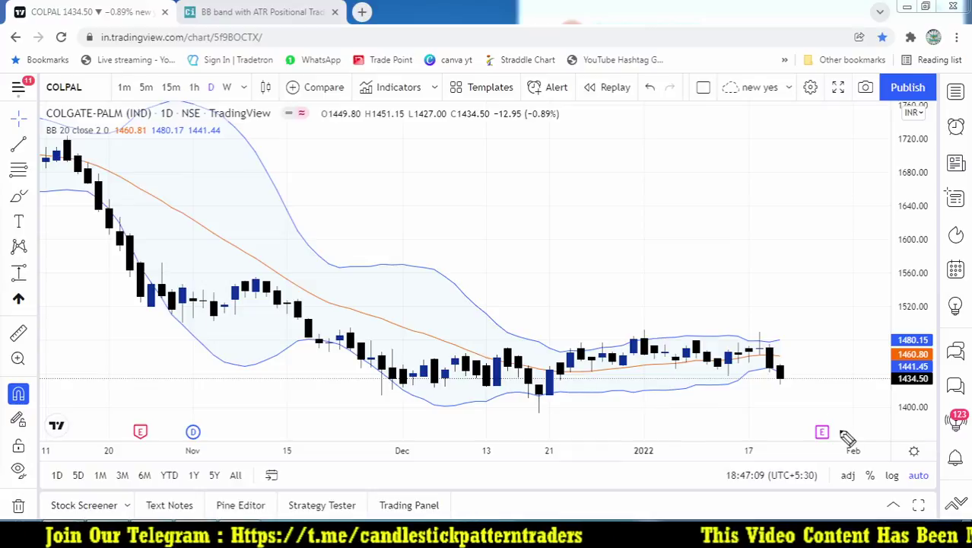
mouse_move(772, 386)
mouse_down()
mouse_move(810, 386)
mouse_move(803, 363)
mouse_up()
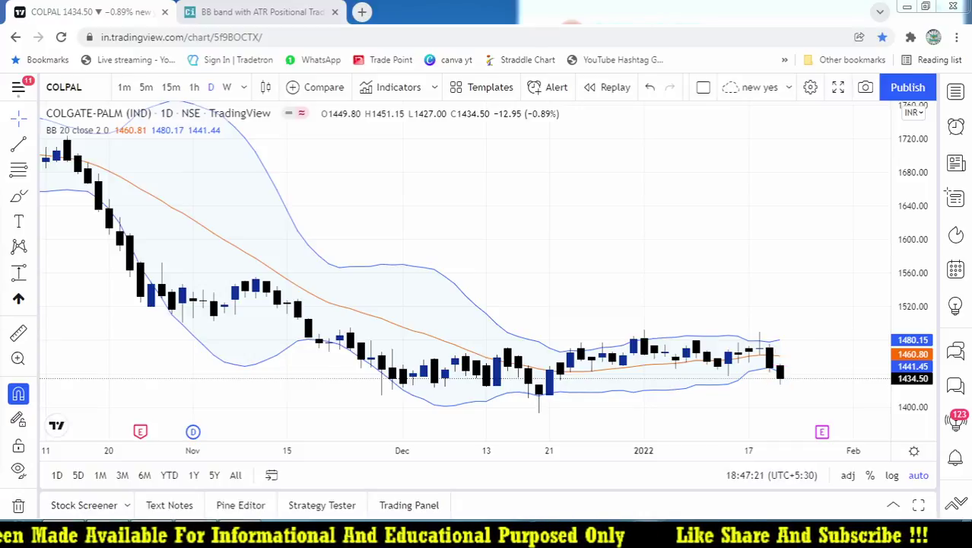
Step: Draw a price range from 1427.00 to 1451.15 on COLPAL's 20 Jan candle and check its settings
click(19, 272)
click(780, 385)
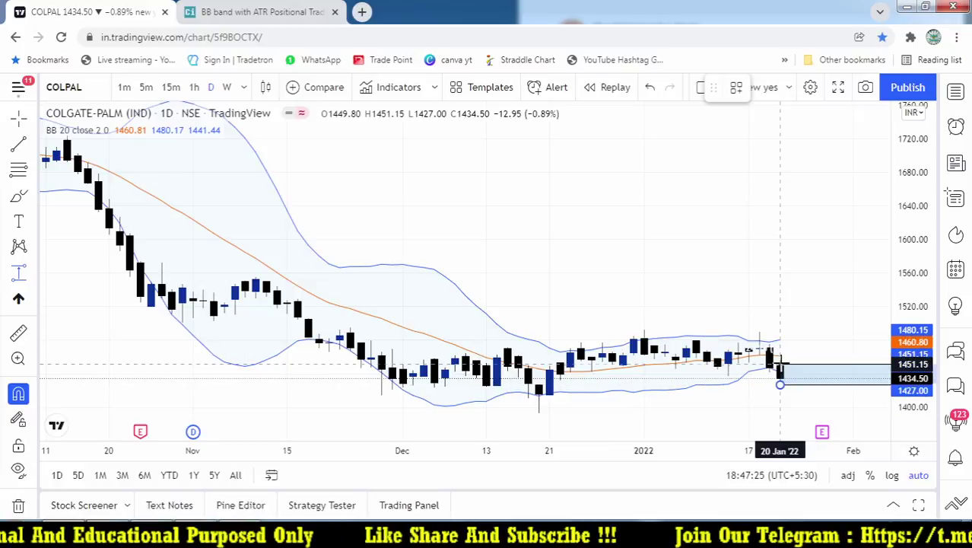
click(780, 363)
scroll(717, 254, up, 3)
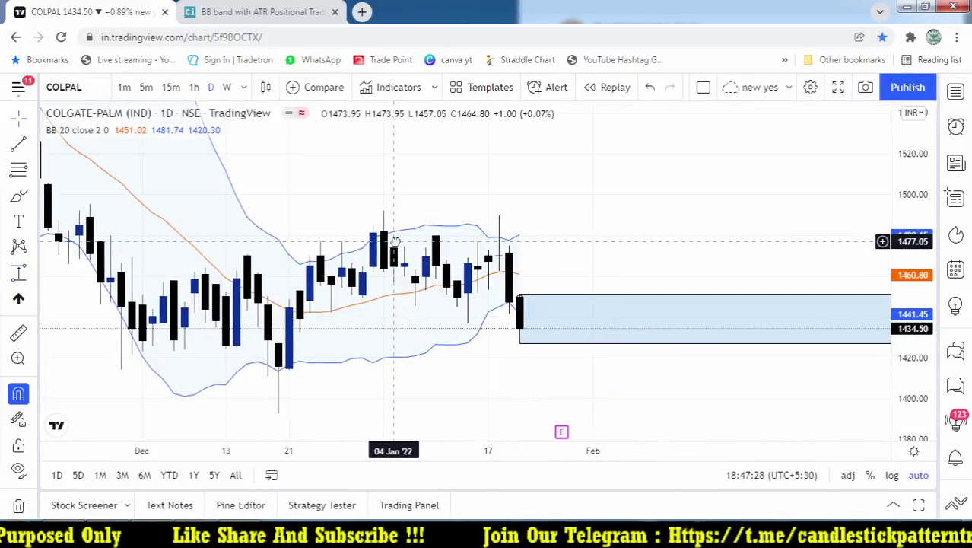
double_click(591, 301)
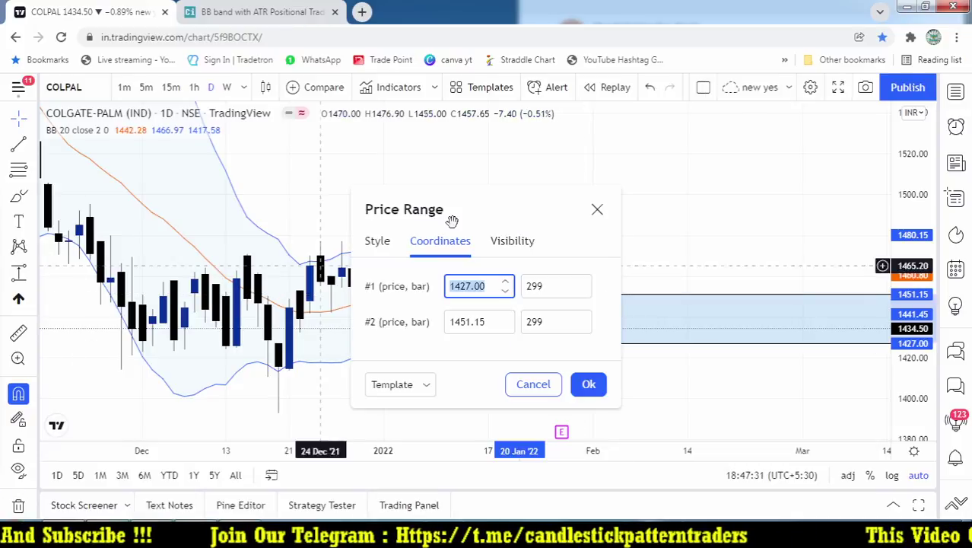
click(597, 209)
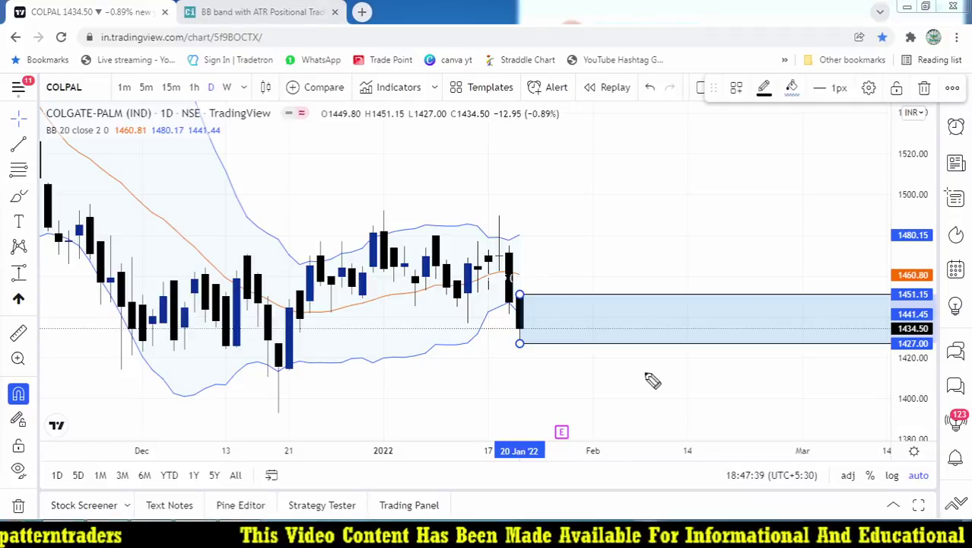
mouse_move(624, 298)
mouse_down()
mouse_move(629, 282)
mouse_move(646, 288)
mouse_move(709, 244)
mouse_move(715, 226)
mouse_up()
mouse_move(640, 339)
mouse_down()
mouse_move(647, 358)
mouse_move(705, 330)
mouse_move(738, 338)
mouse_move(733, 302)
mouse_move(747, 344)
mouse_up()
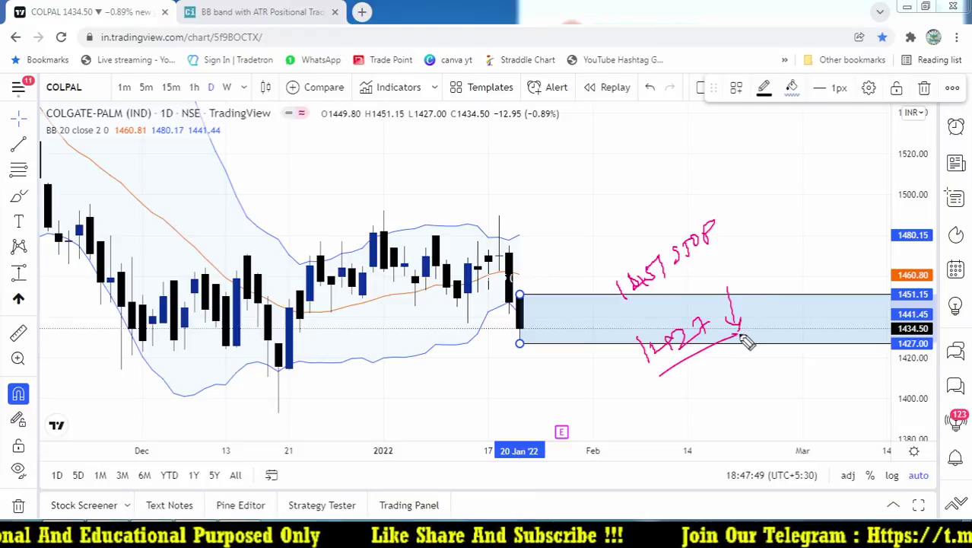
drag(711, 296, 748, 279)
mouse_move(759, 245)
mouse_down()
mouse_move(766, 253)
mouse_move(836, 183)
mouse_up()
drag(793, 248, 852, 193)
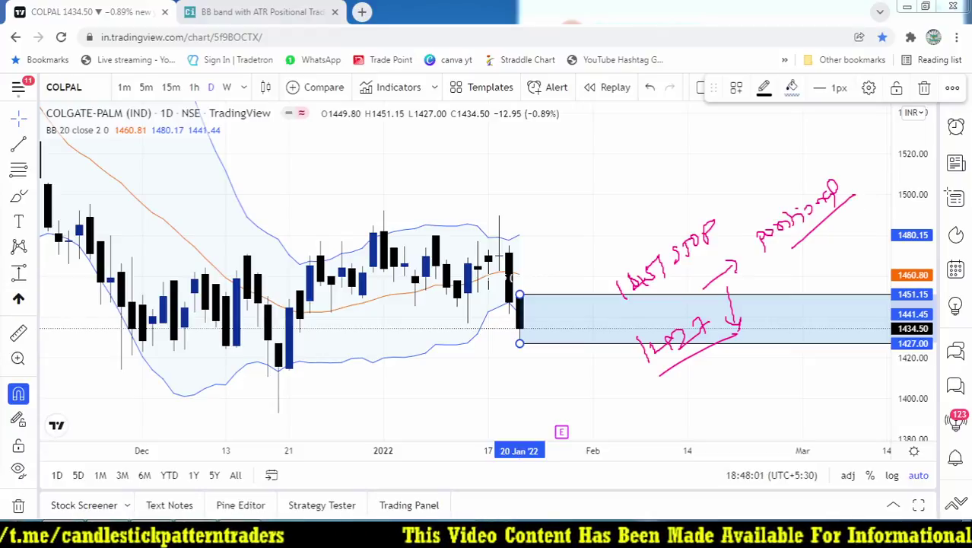
key(Escape)
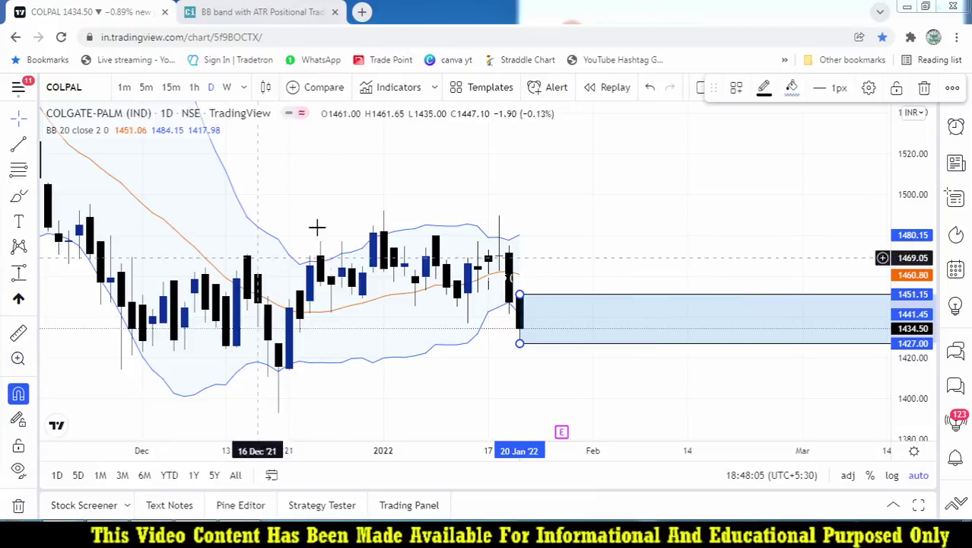
click(329, 202)
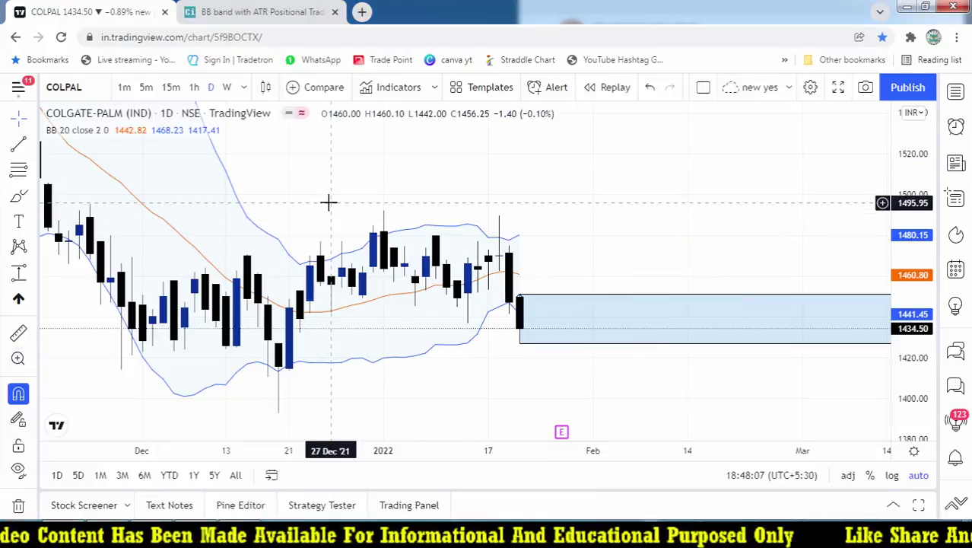
Step: Load POWERGRID via the 'POWE' search and compress the price scale to about 150–230
click(266, 9)
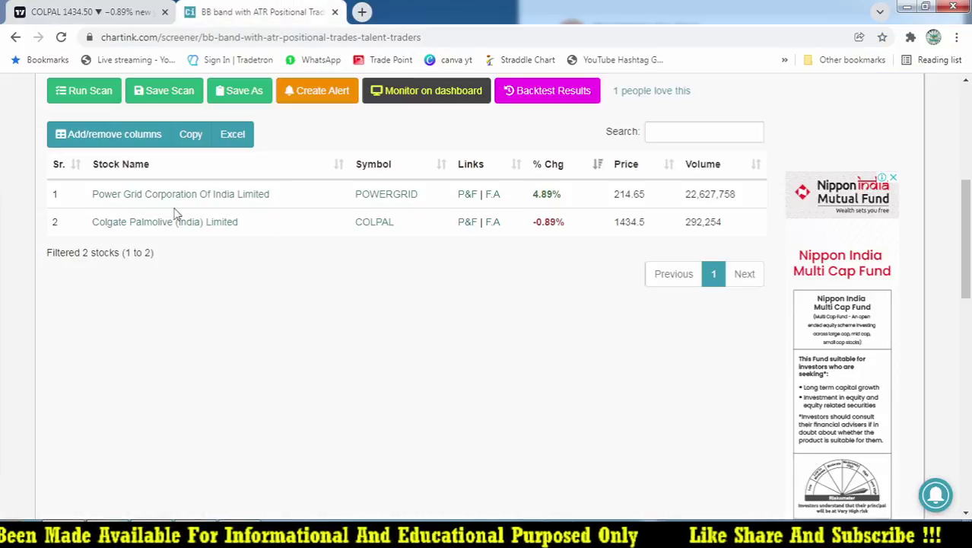
click(89, 14)
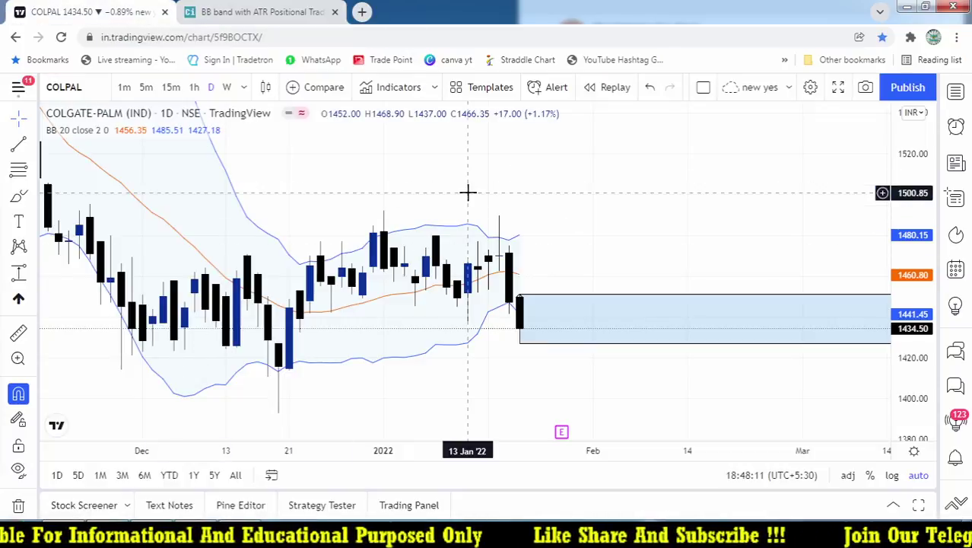
text(POWE)
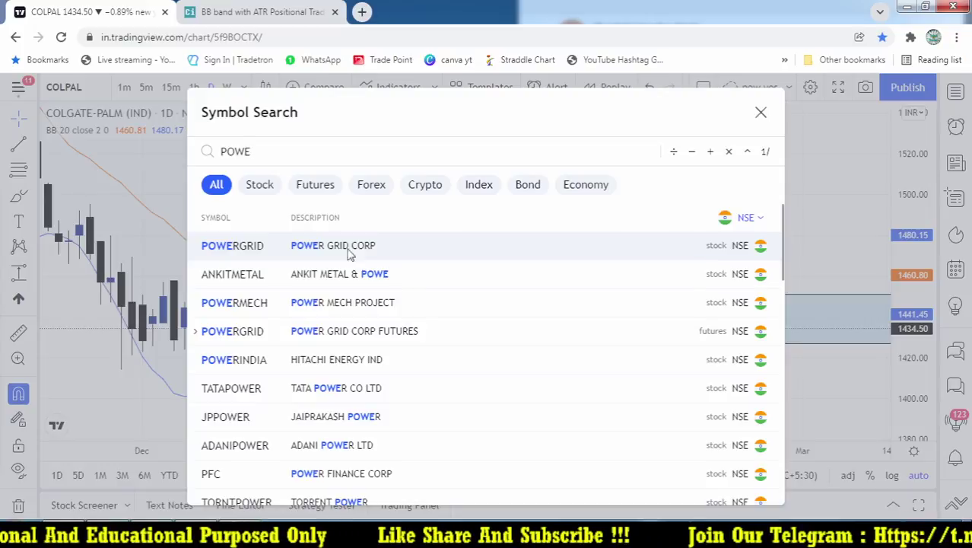
click(350, 245)
scroll(619, 384, down, 4)
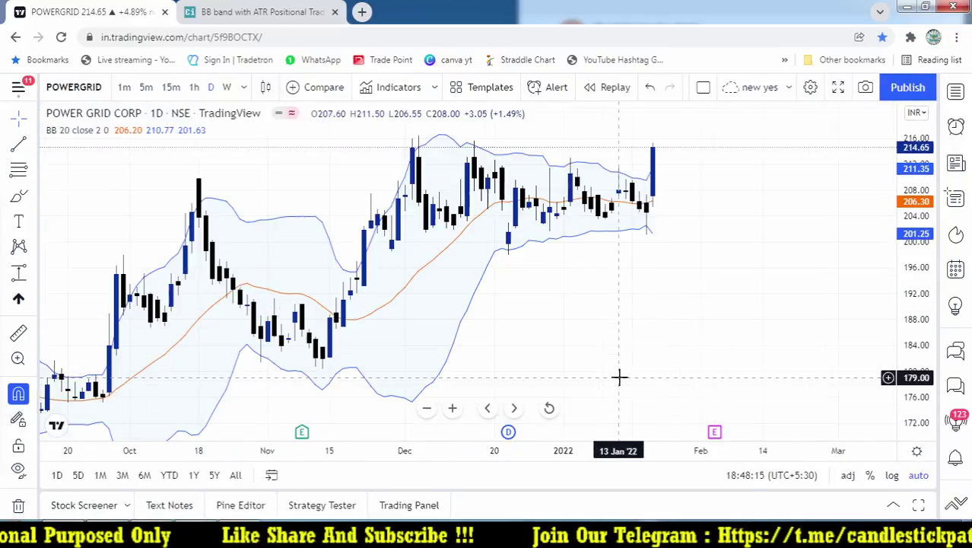
drag(909, 177, 890, 321)
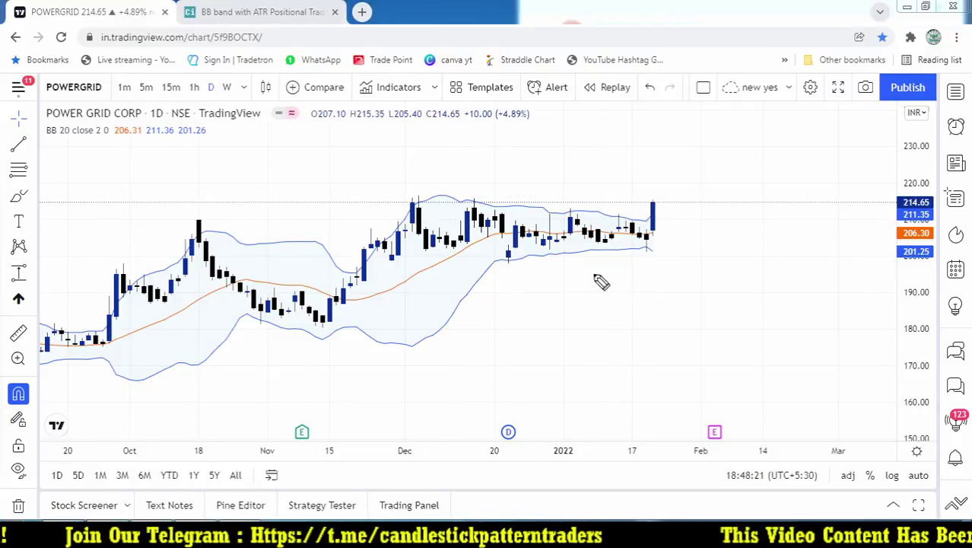
Step: Sketch freehand lines along POWERGRID's candles, then clear the strokes
drag(417, 196, 627, 244)
drag(456, 277, 648, 229)
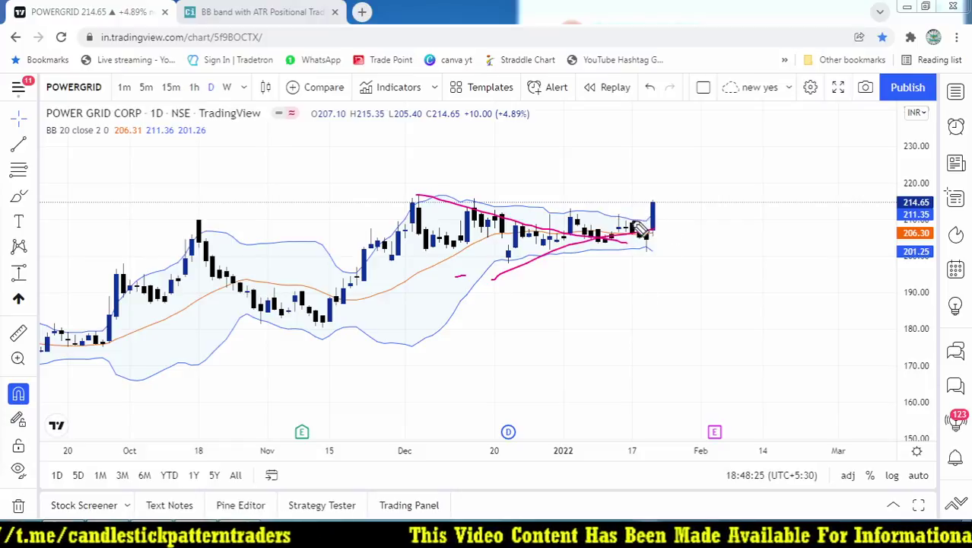
drag(641, 204, 678, 199)
drag(651, 236, 676, 239)
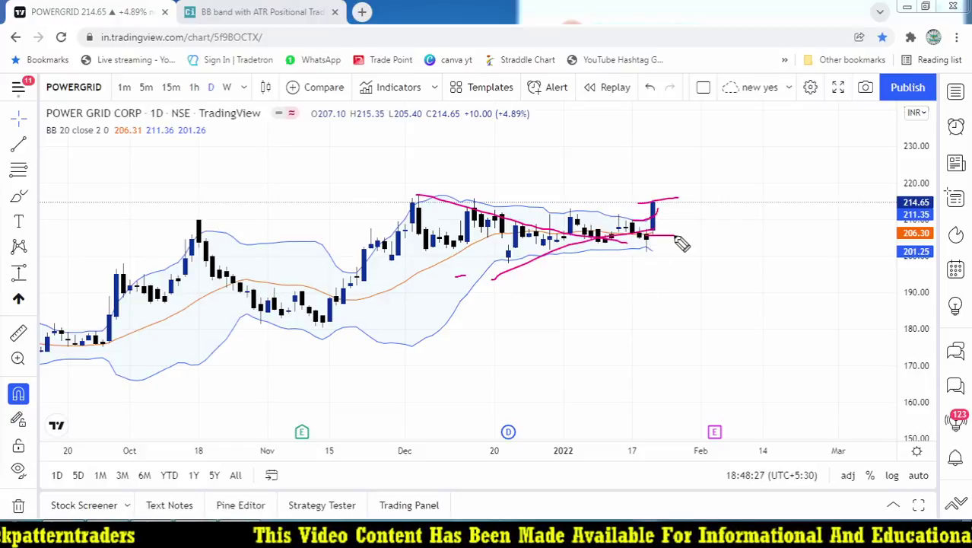
key(Escape)
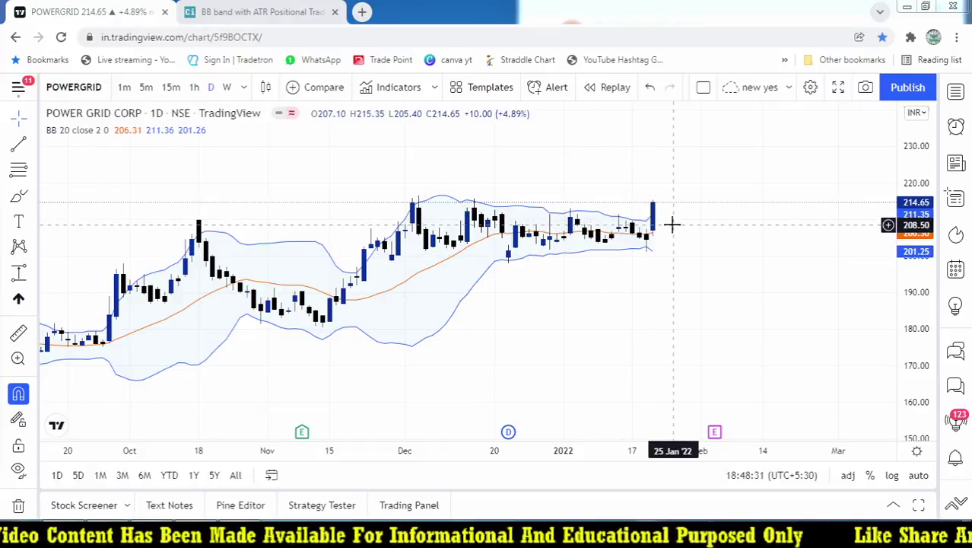
Step: Draw a price range from 205.40 to 214.65 on POWERGRID's 20 Jan '22 daily candle
scroll(584, 269, up, 3)
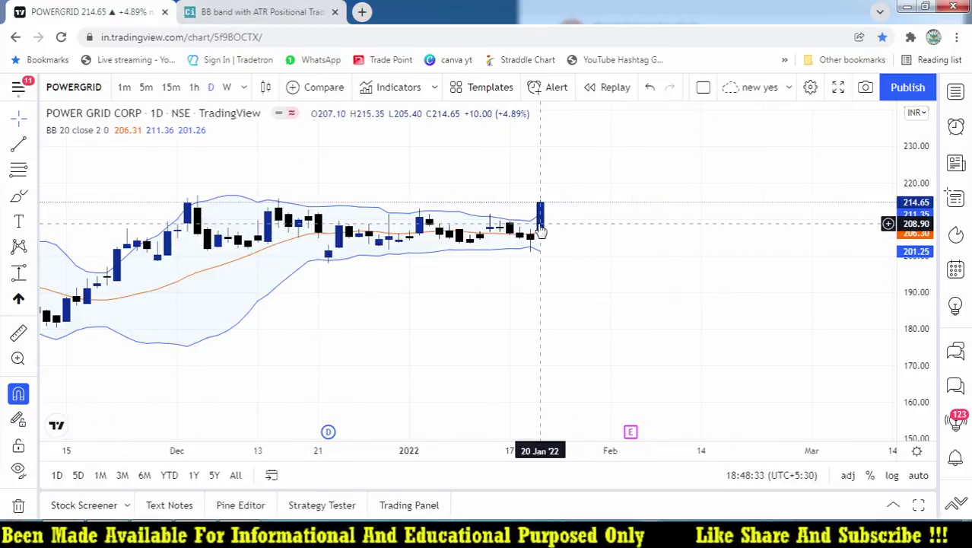
click(18, 272)
click(540, 237)
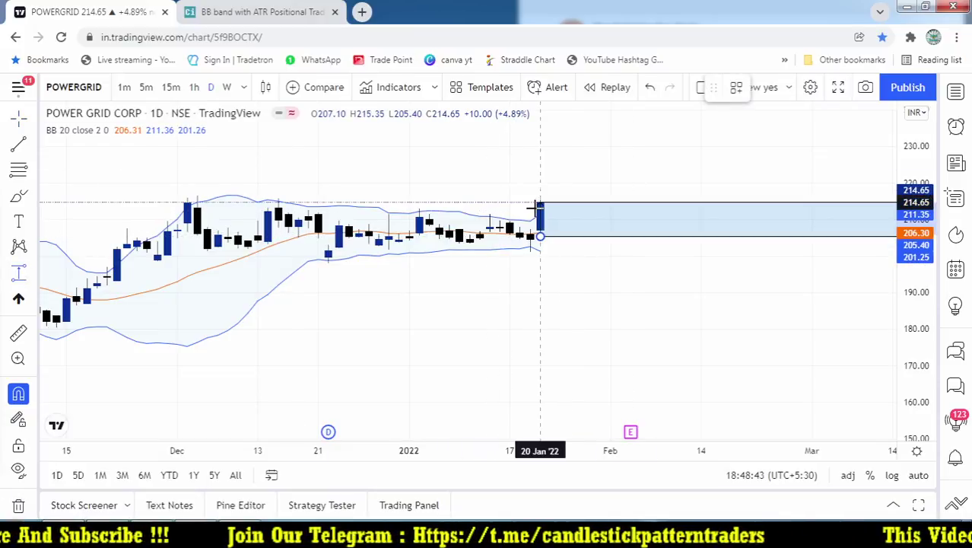
click(539, 201)
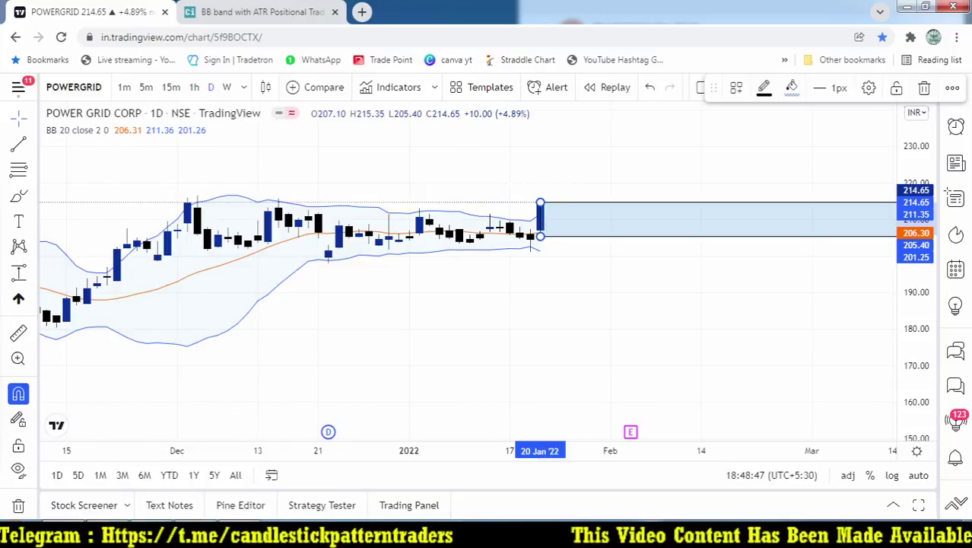
Step: Handwrite trade notes beside the band: 214.60 above, a circled 10 and a boxed 533
mouse_move(694, 182)
mouse_down()
mouse_move(687, 191)
mouse_move(730, 183)
mouse_up()
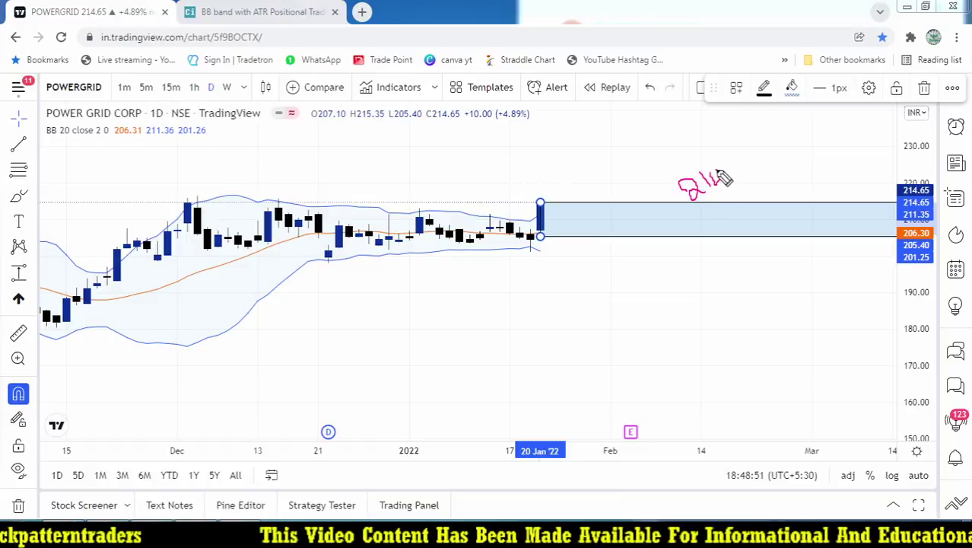
mouse_move(727, 148)
mouse_down()
mouse_move(730, 160)
mouse_move(761, 152)
mouse_up()
mouse_move(727, 240)
mouse_down()
mouse_move(772, 223)
mouse_move(808, 190)
mouse_up()
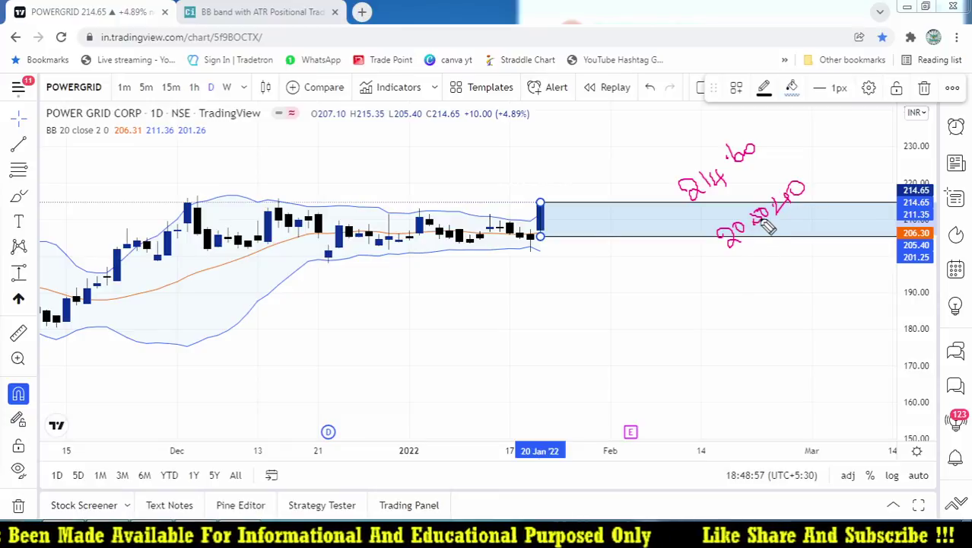
drag(738, 263, 812, 199)
mouse_move(711, 329)
mouse_down()
mouse_move(716, 321)
mouse_move(700, 331)
mouse_move(820, 242)
mouse_up()
mouse_move(824, 204)
mouse_down()
mouse_move(757, 259)
mouse_move(828, 210)
mouse_up()
drag(810, 271, 814, 312)
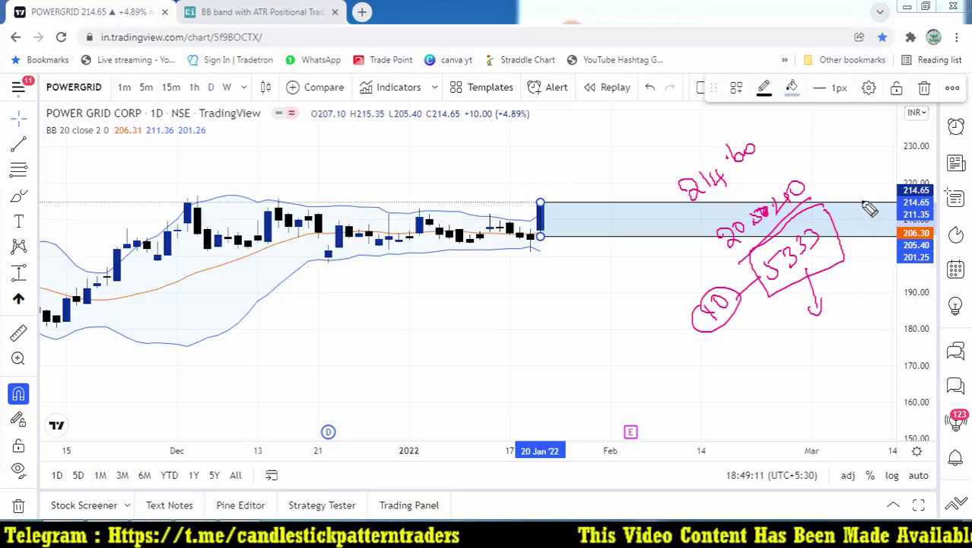
Step: Handwrite a 200 level note under the last candle, then delete all handwritten notes
drag(518, 255, 560, 255)
mouse_move(518, 294)
mouse_down()
mouse_move(531, 308)
mouse_move(547, 294)
mouse_up()
mouse_move(582, 266)
mouse_down()
mouse_move(575, 278)
mouse_move(595, 270)
mouse_up()
mouse_move(502, 348)
mouse_down()
mouse_move(547, 336)
mouse_move(635, 285)
mouse_up()
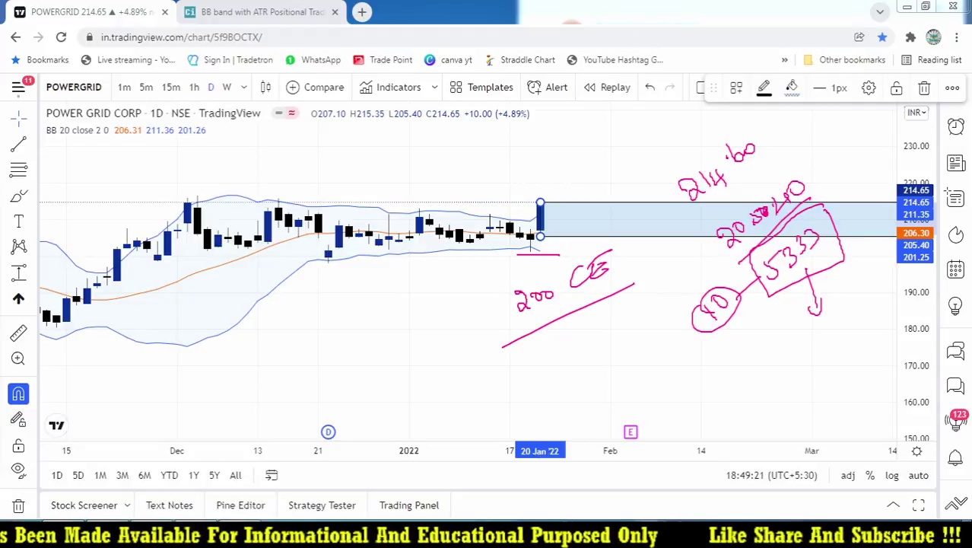
key(Delete)
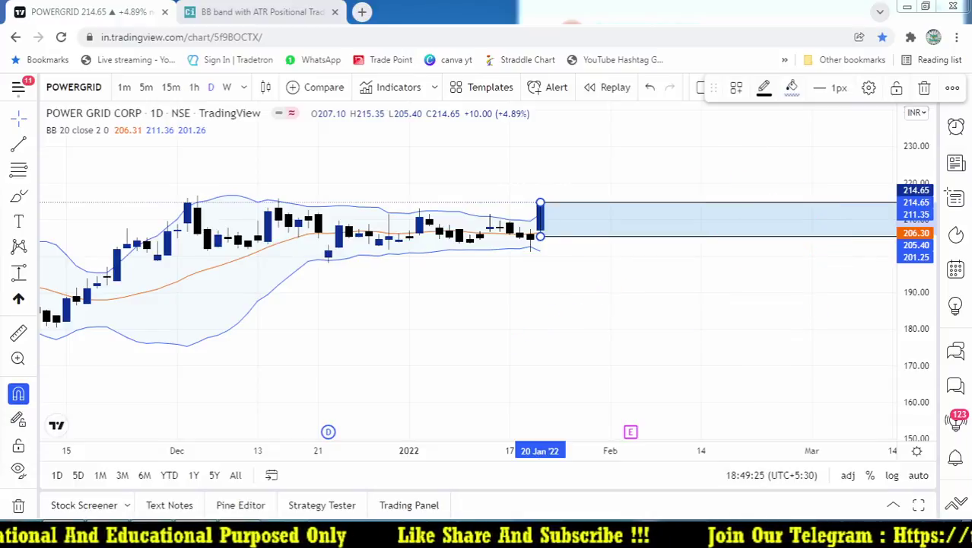
Step: Delete the blue range box, zoom out POWERGRID, and bring up the Chartink Intraday Alerts channel
click(925, 88)
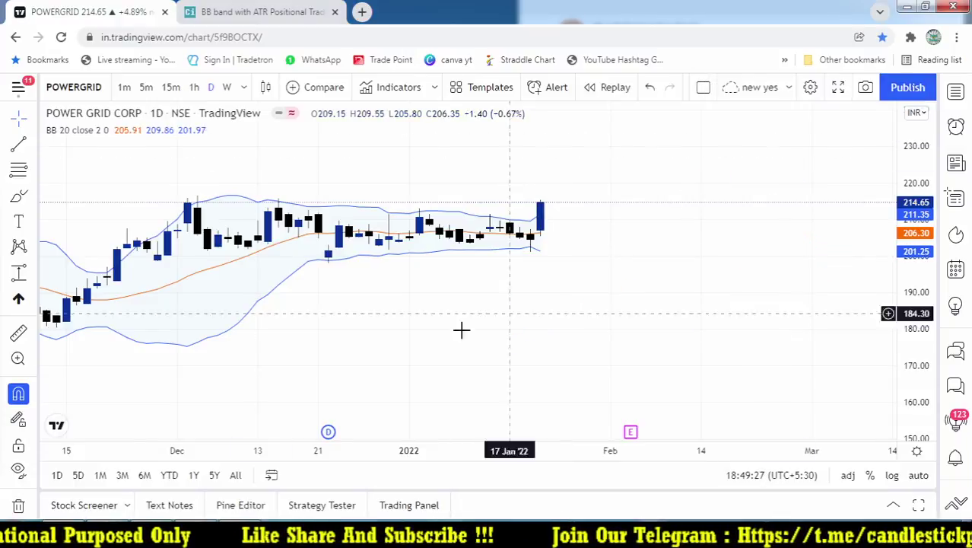
scroll(445, 169, down, 3)
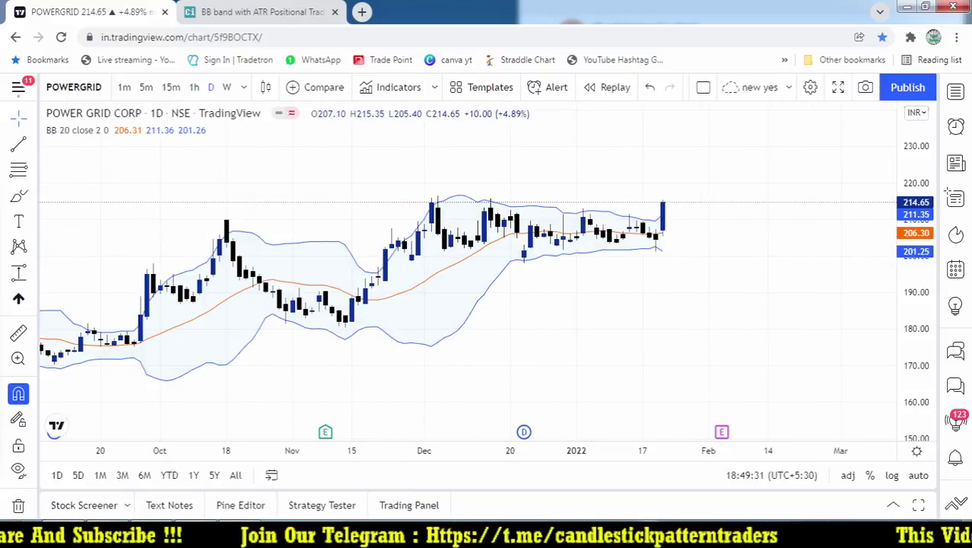
key(alt+Tab)
scroll(764, 264, up, 2)
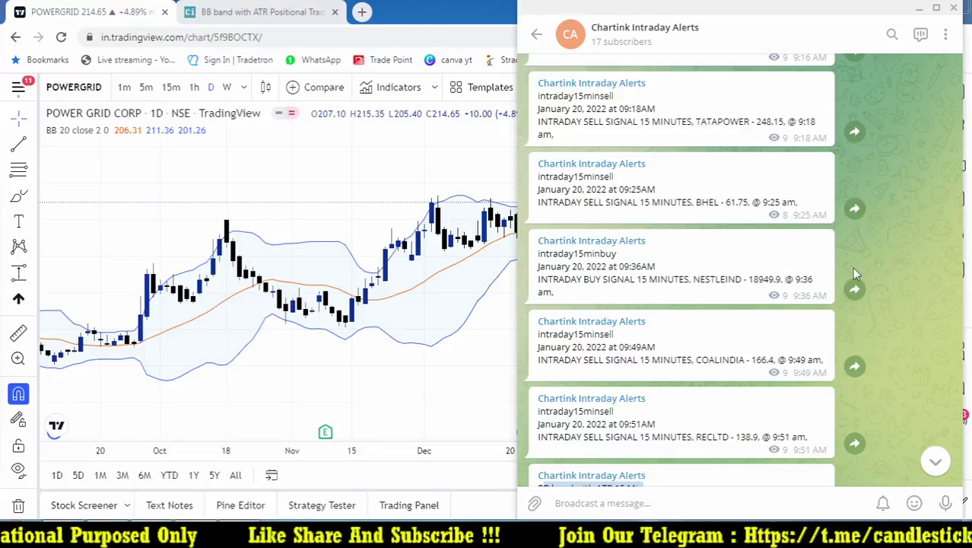
Step: Highlight the NESTLEIND buy alert text in Telegram, then clear the selection
drag(538, 252, 687, 296)
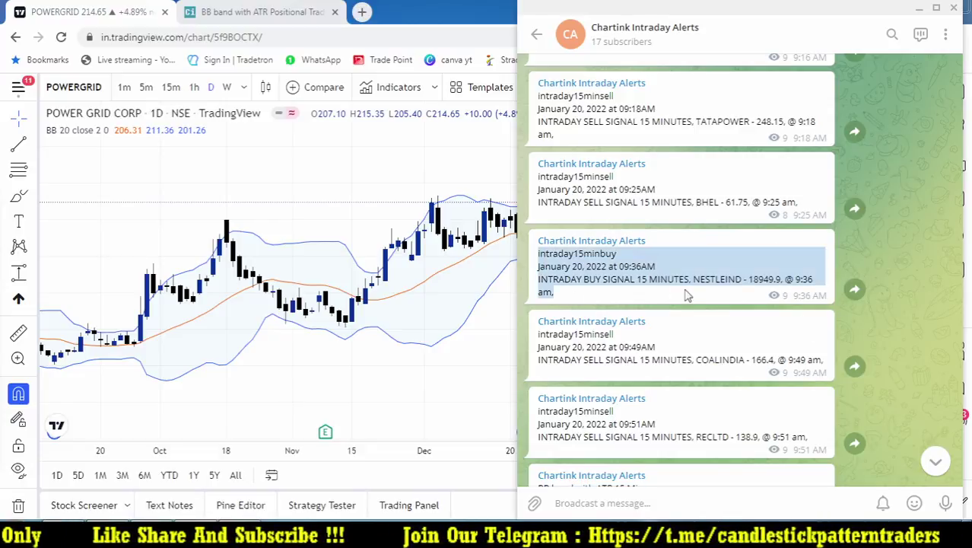
click(633, 283)
Step: Switch the chart to NESTLEIND on 15-minute candles
click(283, 157)
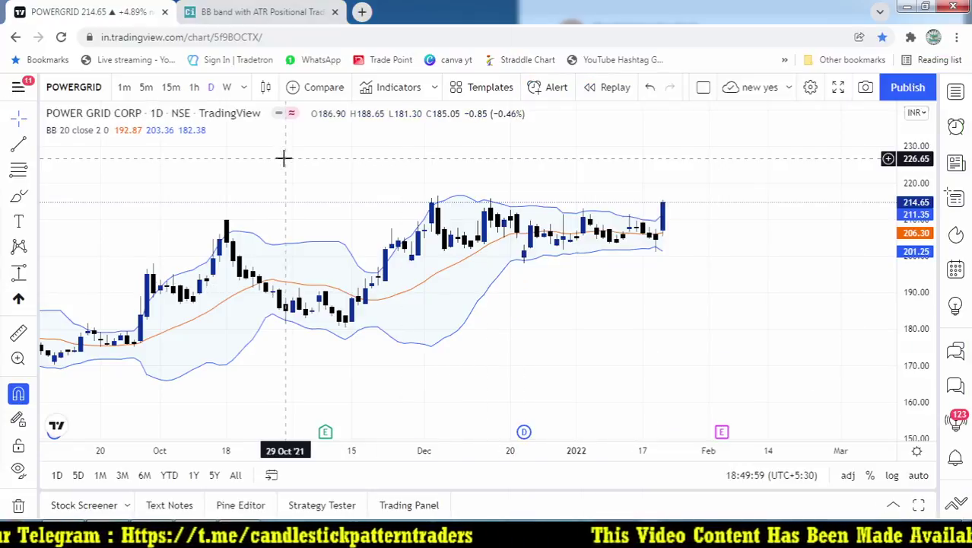
text(NES)
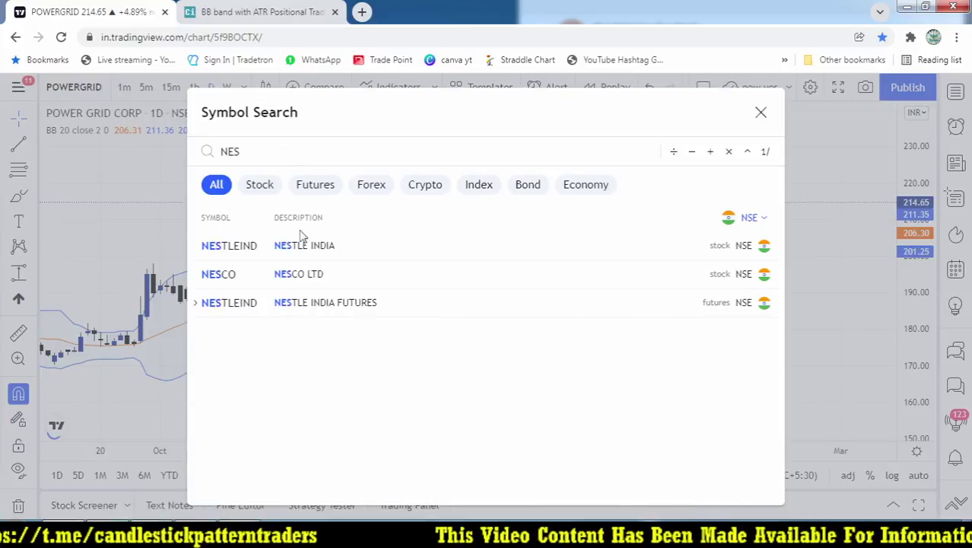
click(298, 247)
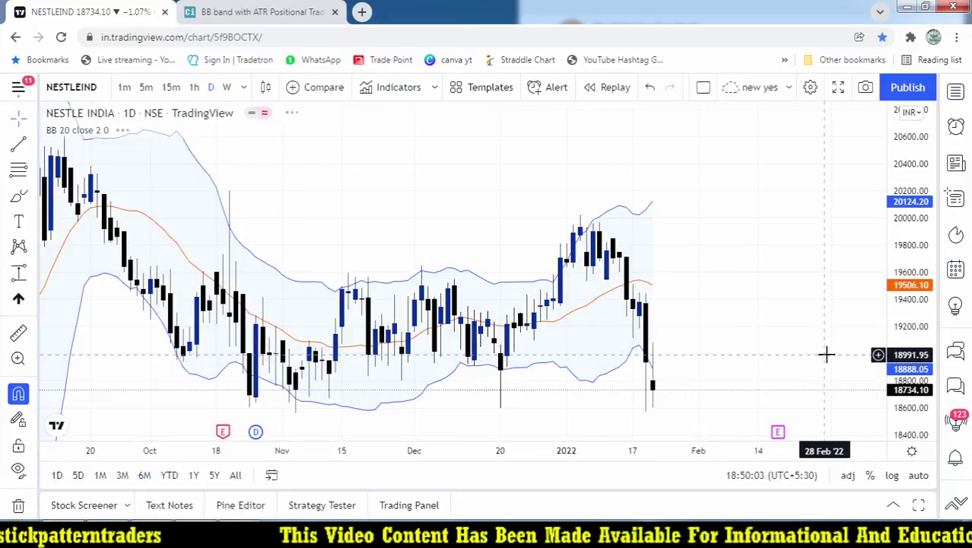
text(15)
key(Return)
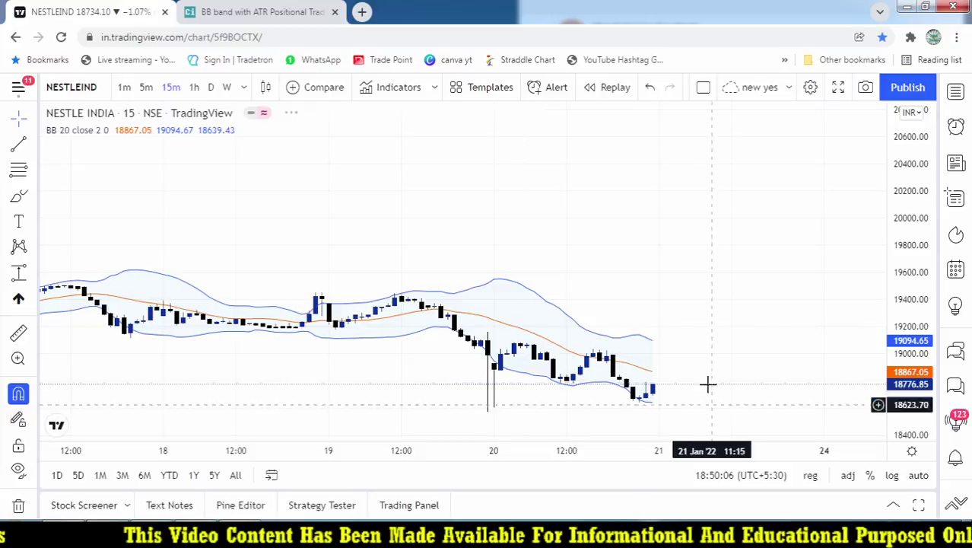
Step: Zoom in on the NESTLEIND chart, then bring up the Chartink screener and the Telegram alerts channel
scroll(711, 404, up, 2)
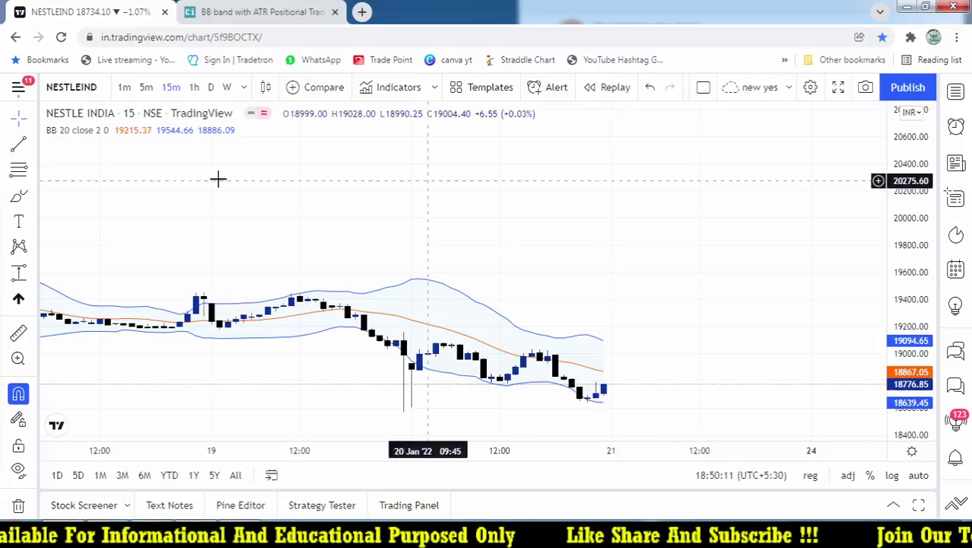
click(263, 11)
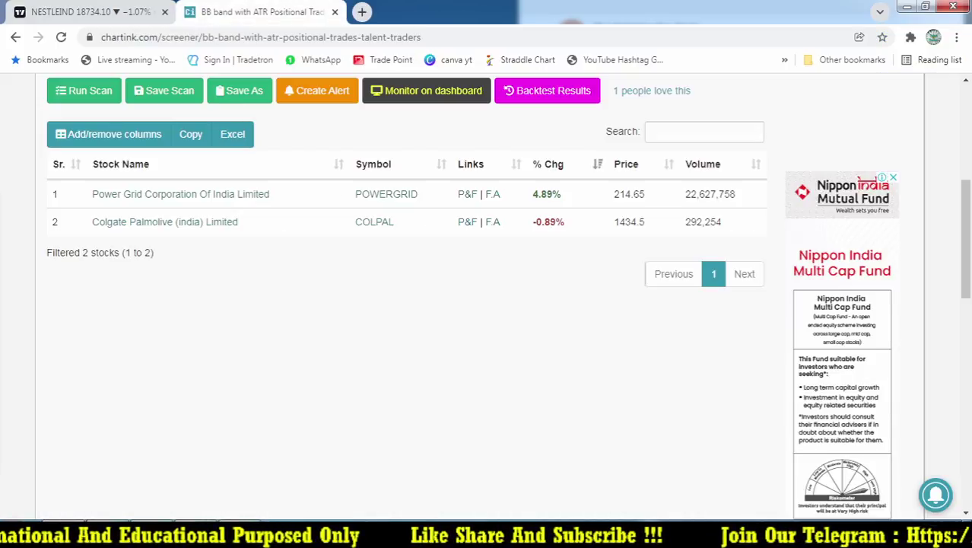
key(alt+Tab)
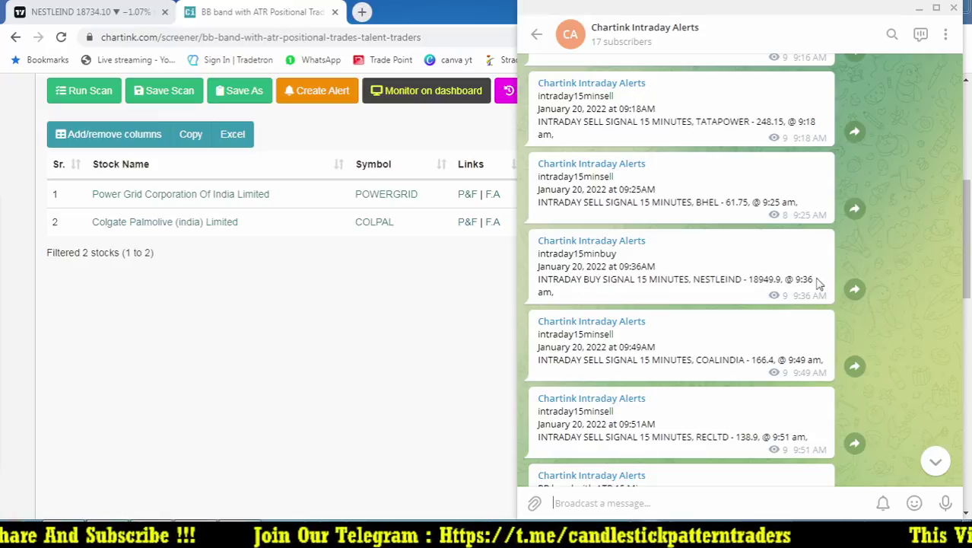
Step: Return to the NESTLEIND chart, then scroll the Telegram alerts down to the APOLLOHOSP alert
click(91, 7)
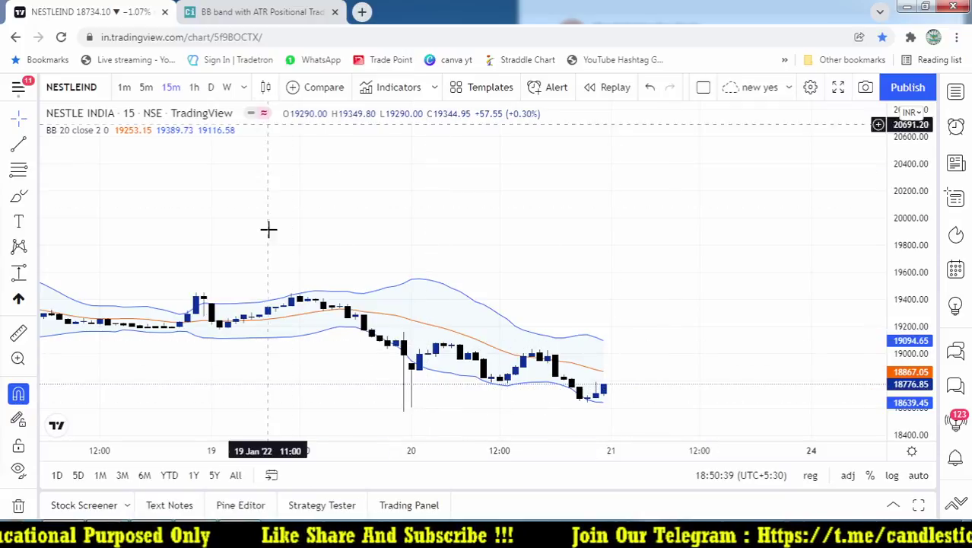
key(alt+Tab)
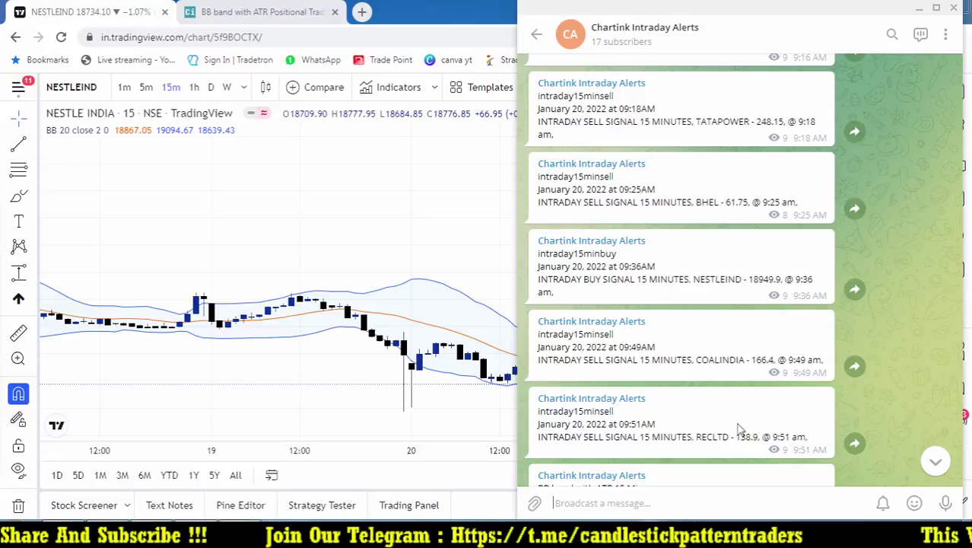
scroll(791, 319, down, 5)
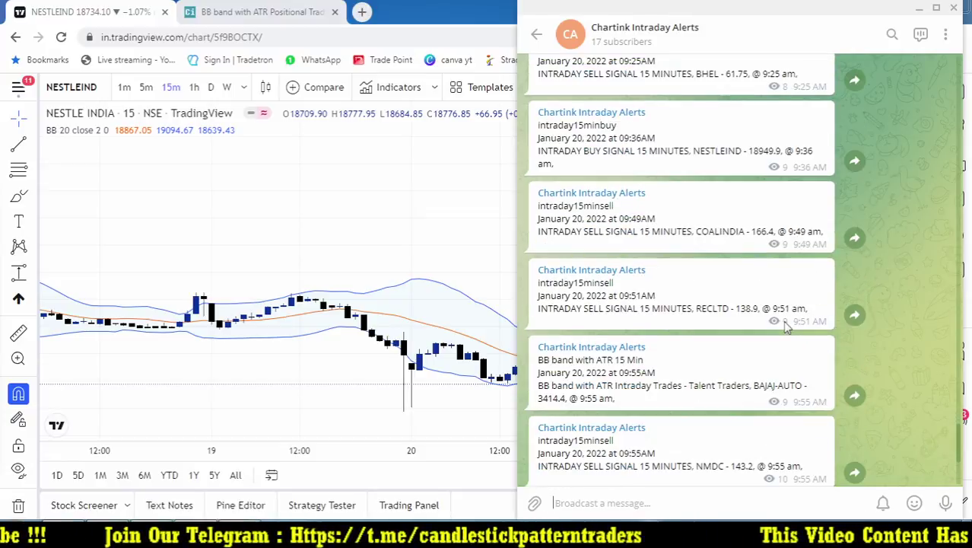
scroll(787, 327, down, 1)
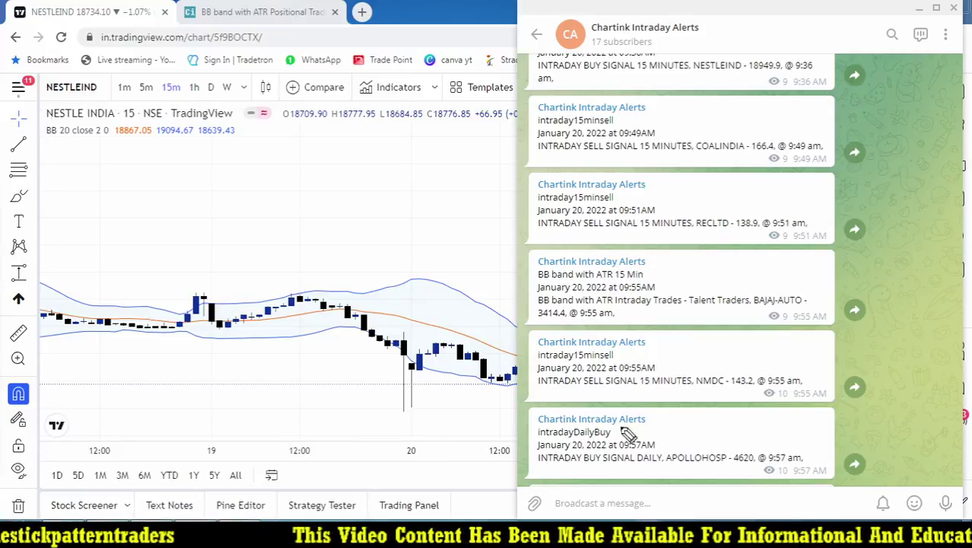
Step: Circle the APOLLOHOSP daily buy alert, erase the mark, and return to the NESTLEIND chart
mouse_move(796, 410)
mouse_down()
mouse_move(542, 428)
mouse_move(611, 474)
mouse_move(828, 449)
mouse_move(713, 424)
mouse_up()
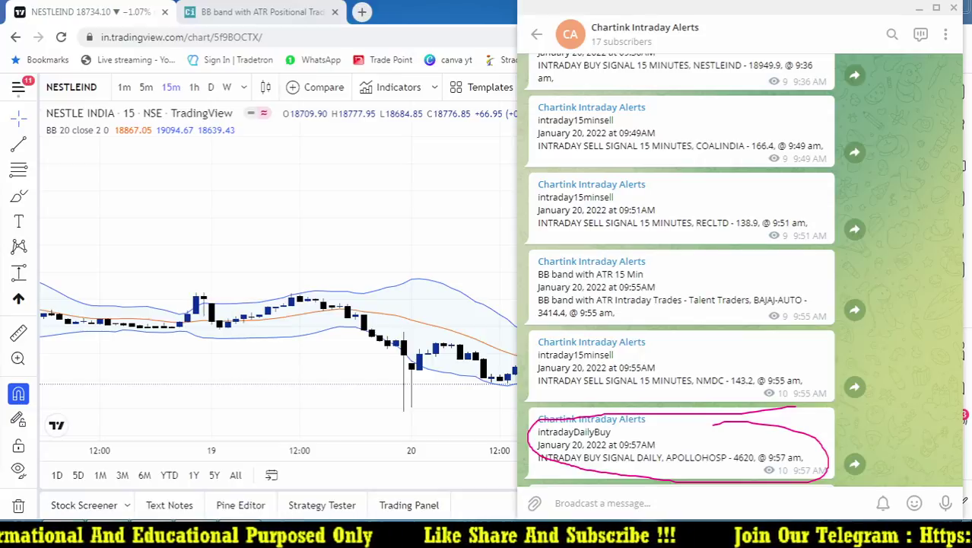
key(Escape)
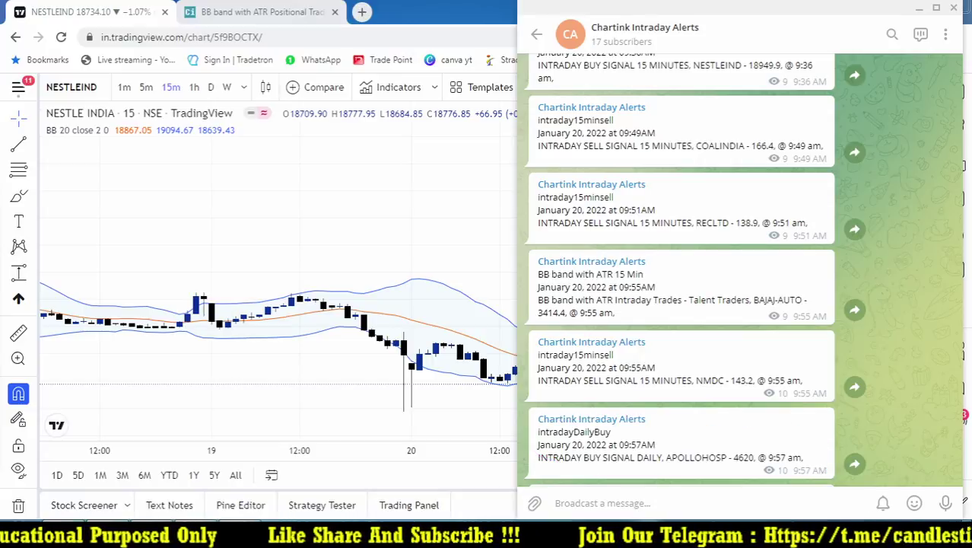
click(321, 230)
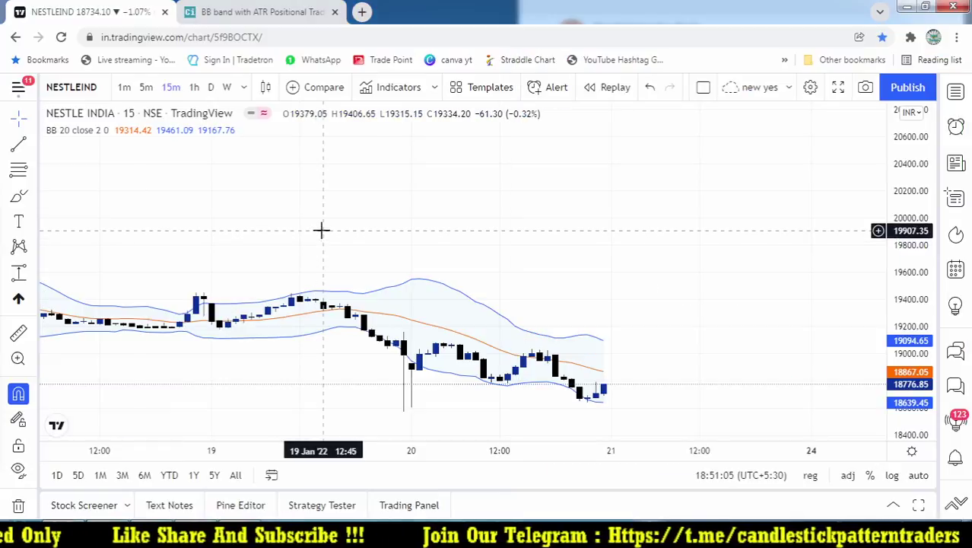
Step: Load APOLLOHOSP on 1D daily candles, zoom in, and bring the Chartink screener tab forward
text(APO)
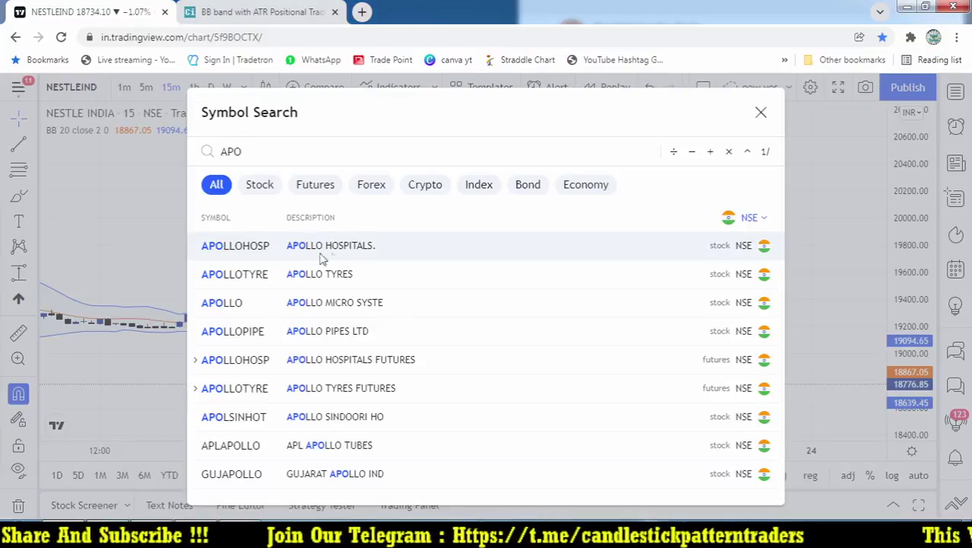
click(341, 254)
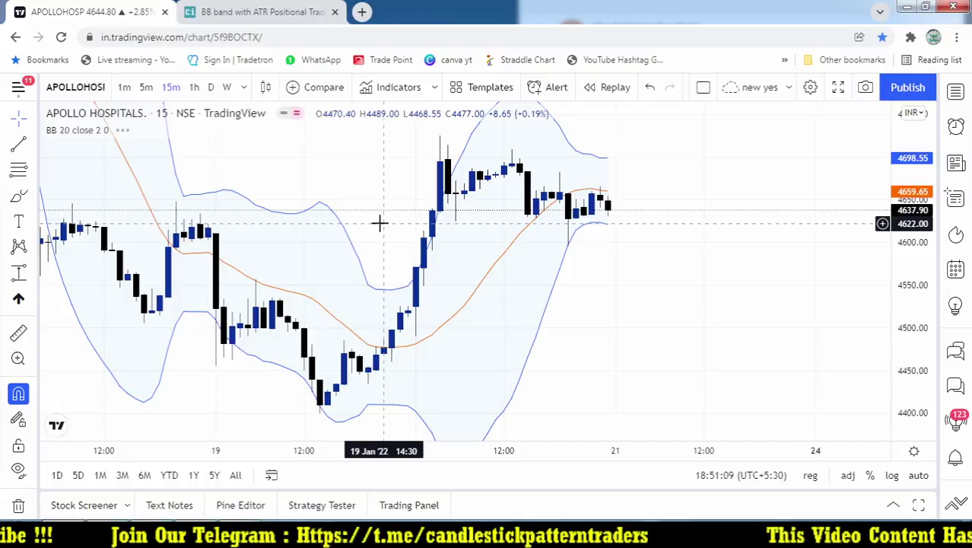
text(1D)
key(Return)
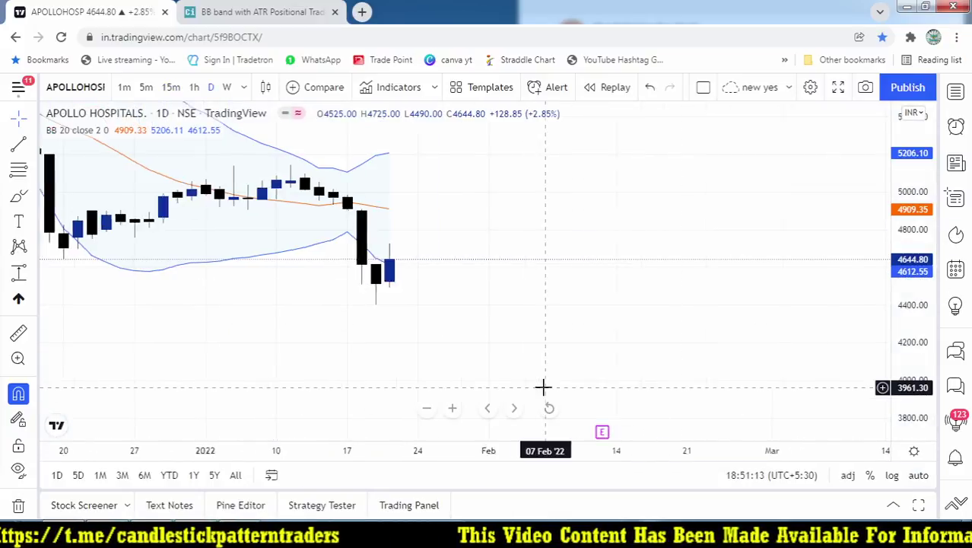
scroll(542, 387, up, 1)
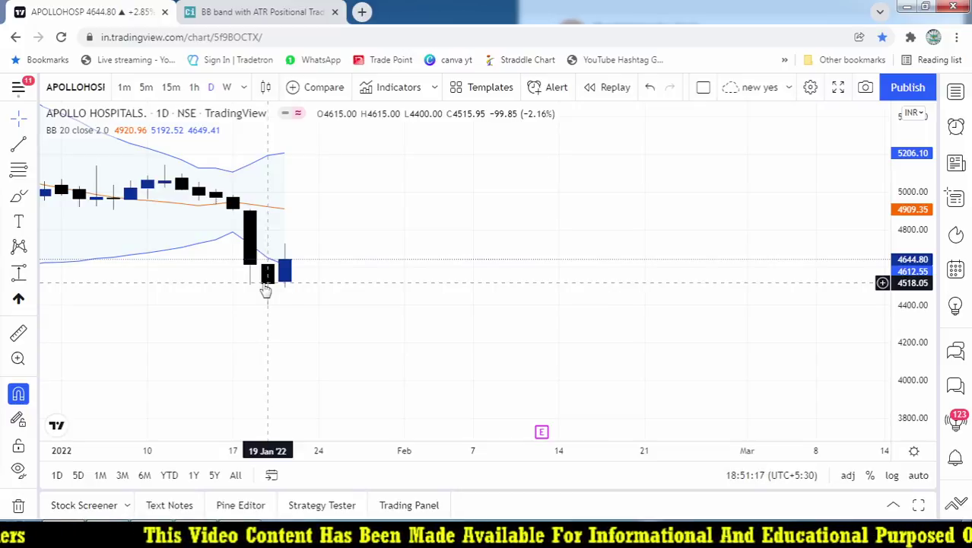
key(ctrl+Tab)
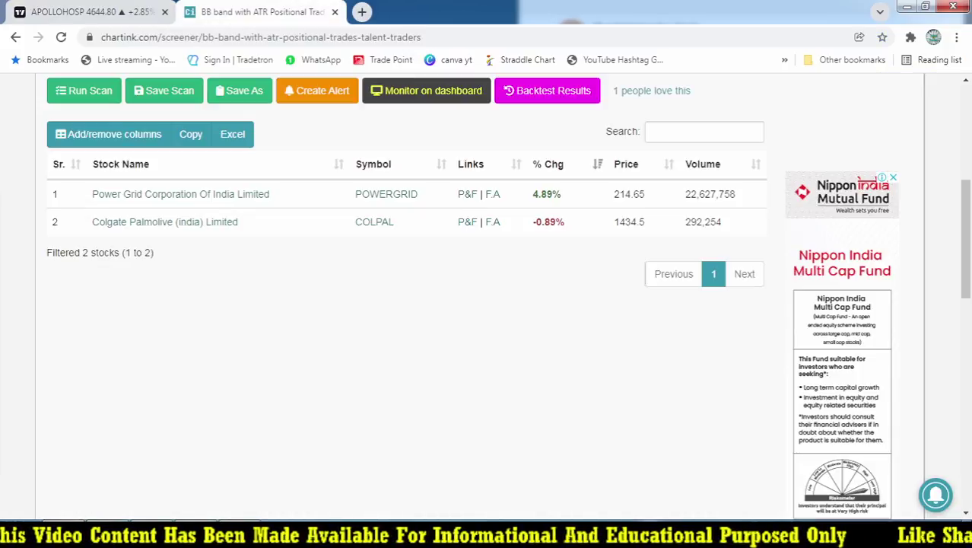
Step: Check the 4620 price in Telegram's APOLLOHOSP alert, then return to its daily chart
click(190, 518)
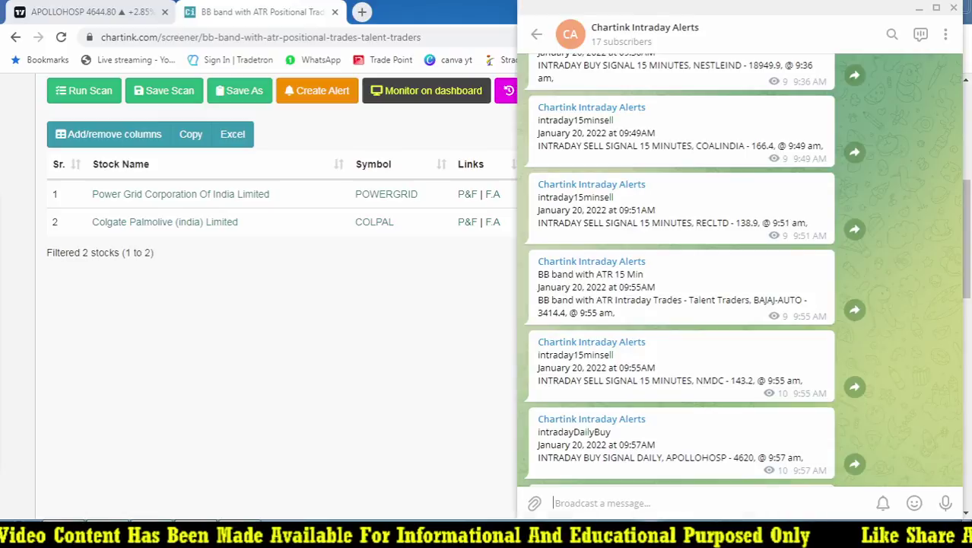
double_click(735, 456)
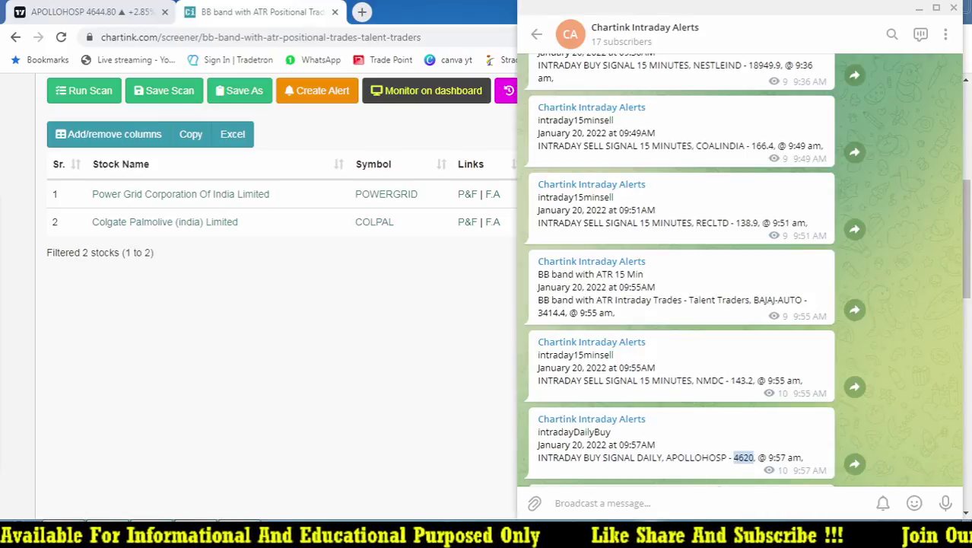
click(80, 12)
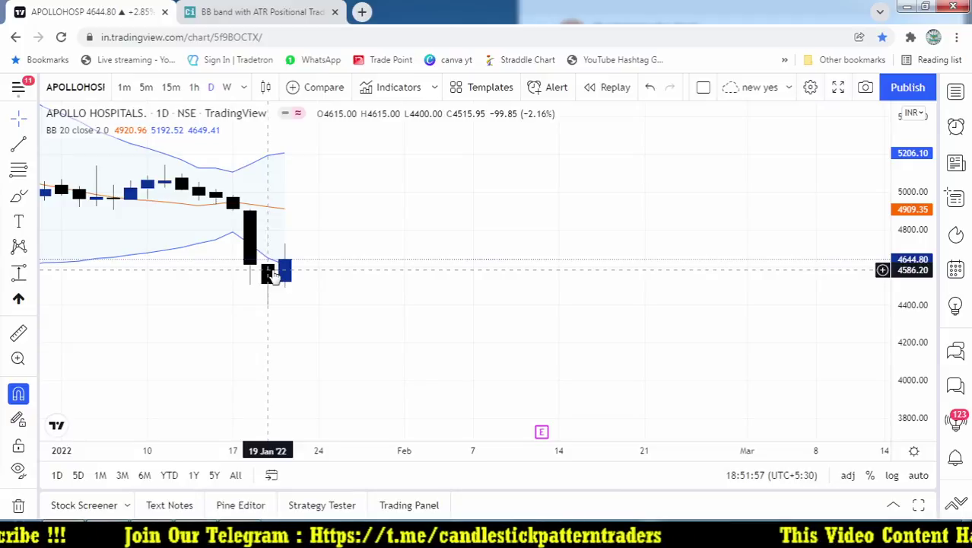
Step: Zoom out the APOLLOHOSP daily chart's time axis to show candles back to late December
scroll(322, 143, down, 2)
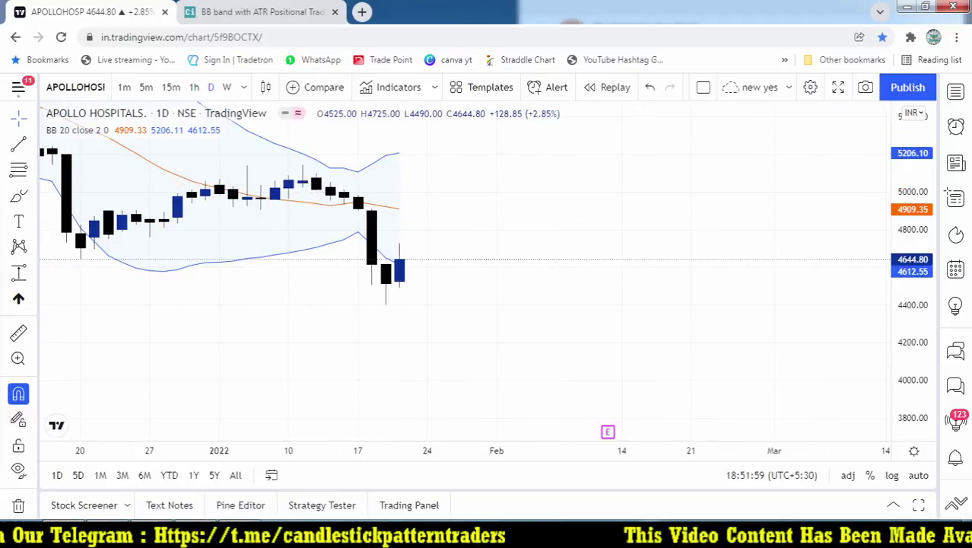